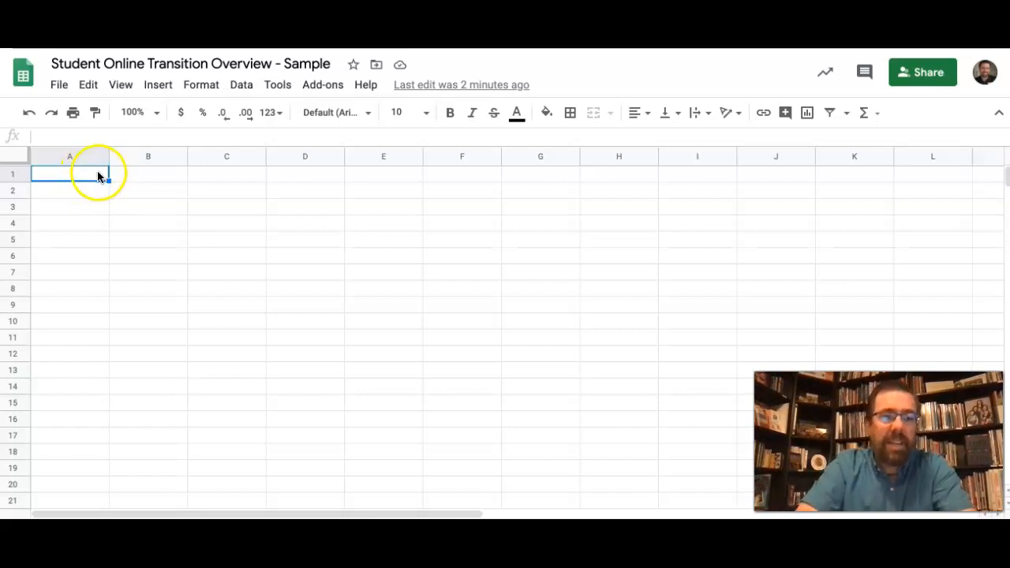
Step: Enter the bold column headers Student in A1 and Result in B1
left_click(153, 169)
left_click(95, 167)
key("ctrl+b")
type("Student")
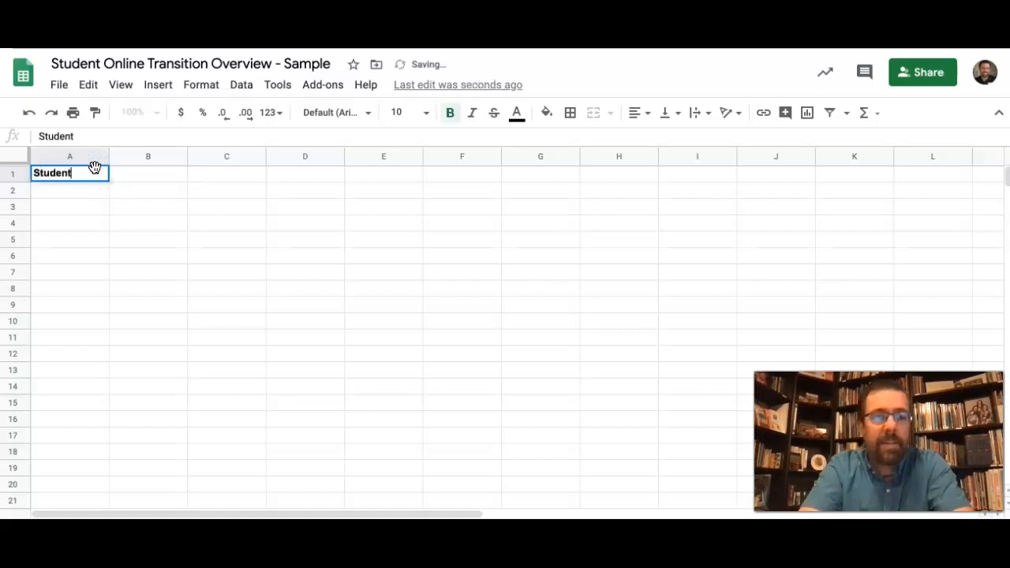
key("Tab")
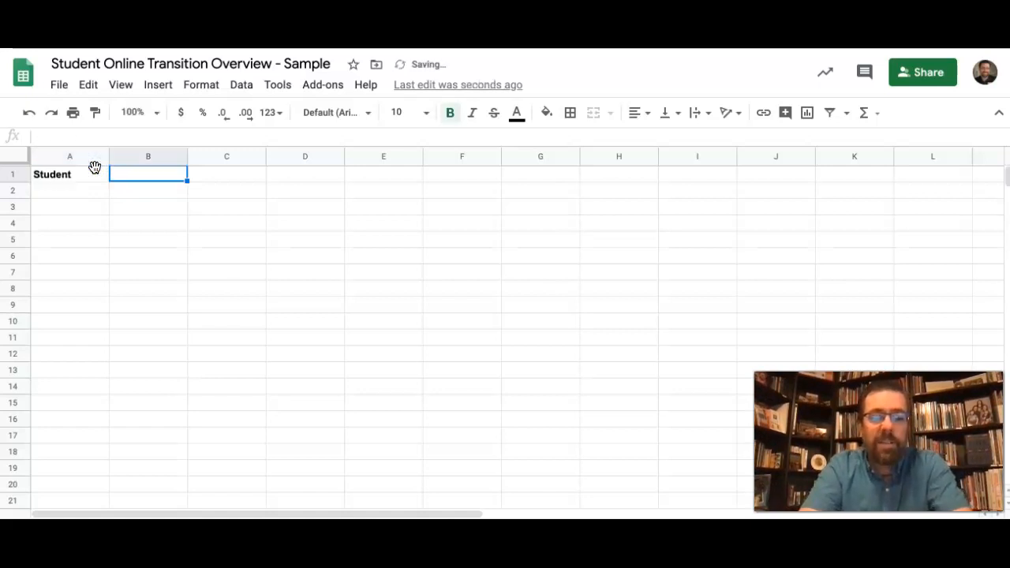
type("Result")
key("Tab")
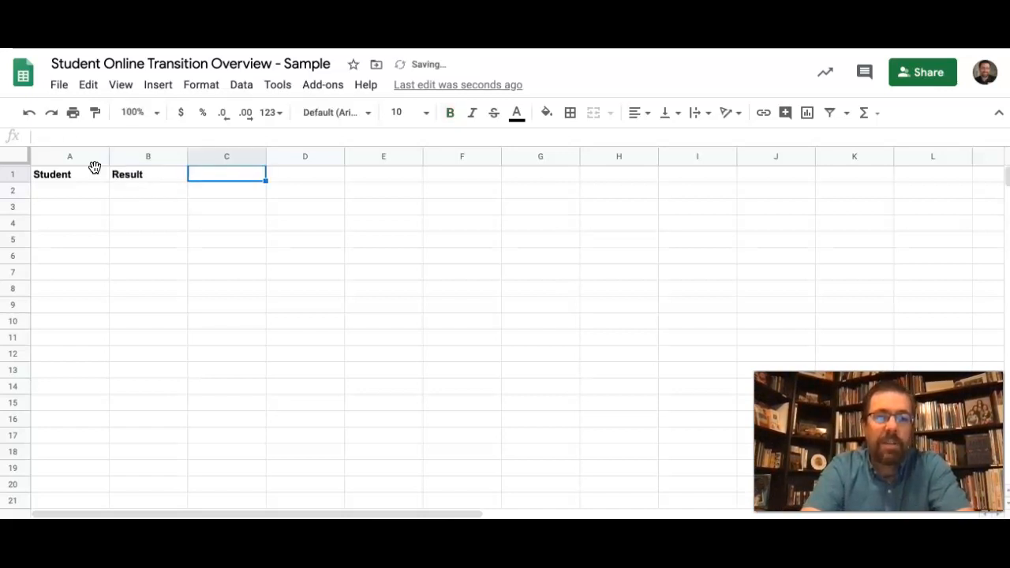
Step: Enter the bold header Teacher Observation in C1
key("ctrl+b")
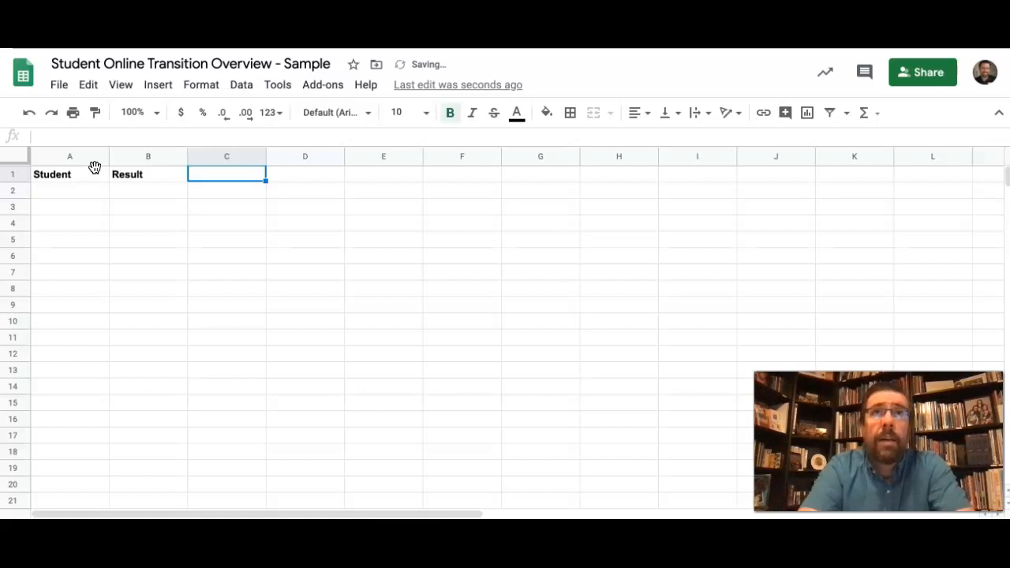
type("Teacher")
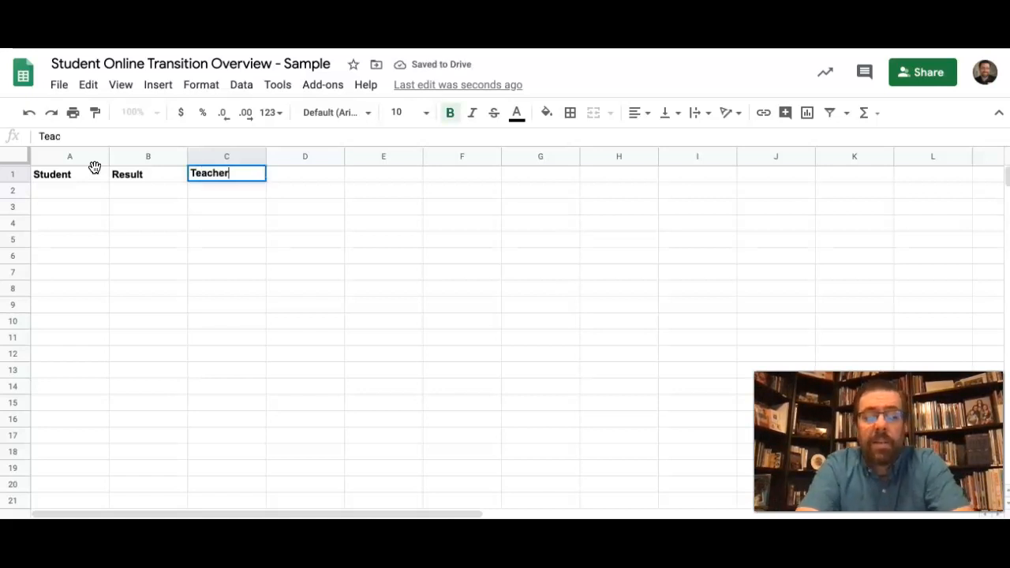
type(" Obsr")
type("vvation")
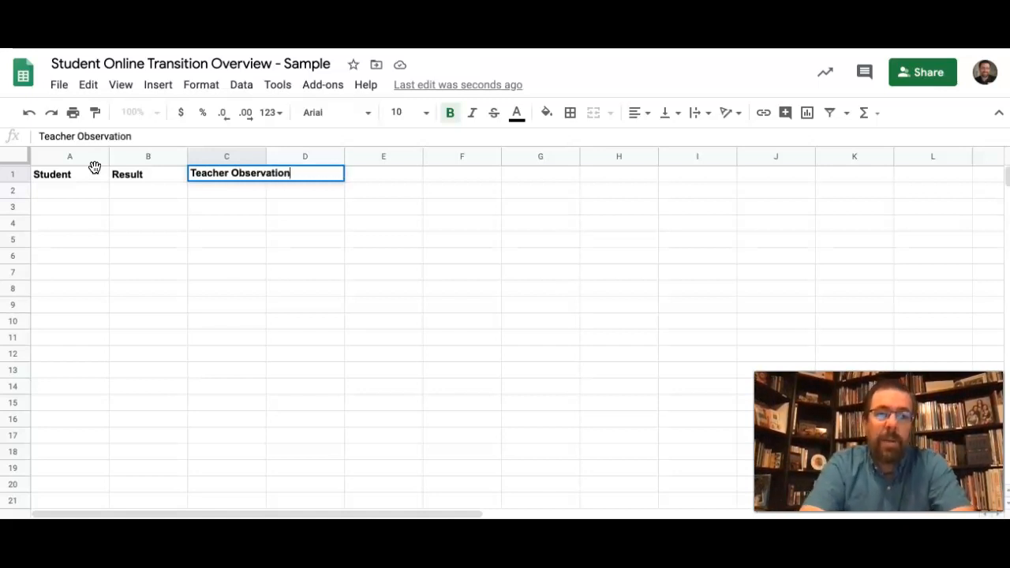
key("Return")
Step: Widen column C so the Teacher Observation header fits with a little spare room
left_click_drag(266, 156, 290, 160)
left_click(289, 161)
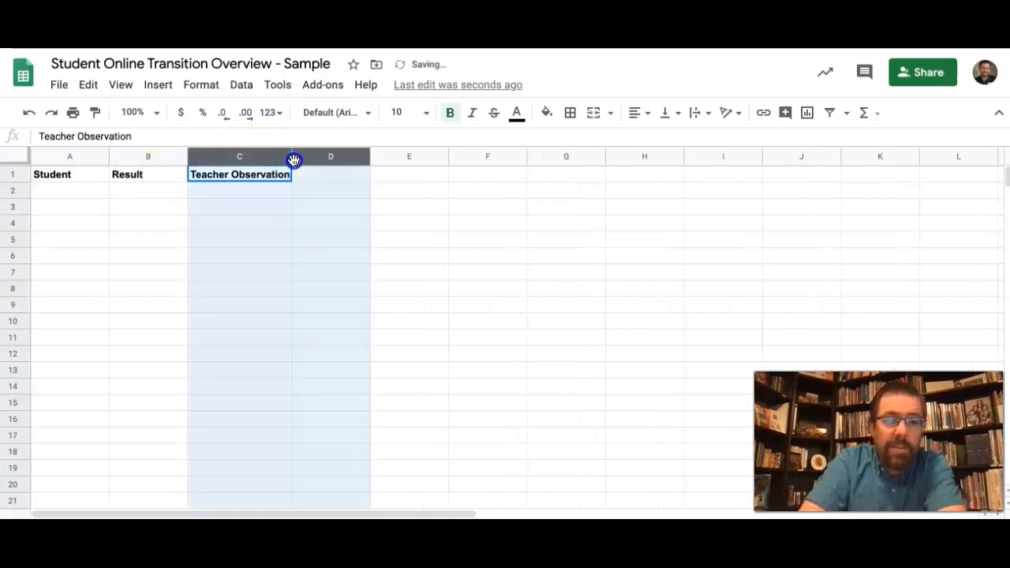
left_click(255, 208)
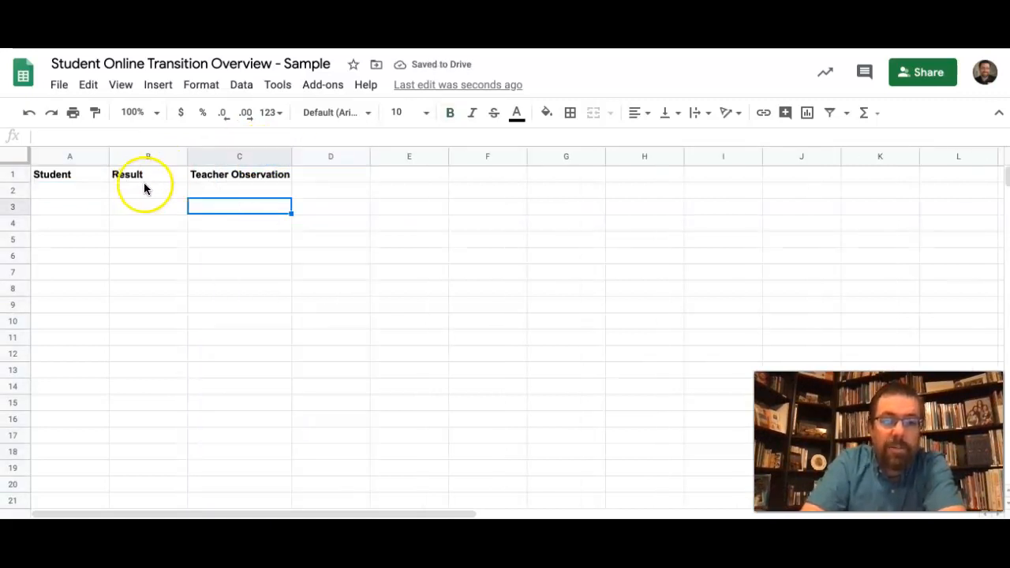
left_click_drag(291, 155, 300, 155)
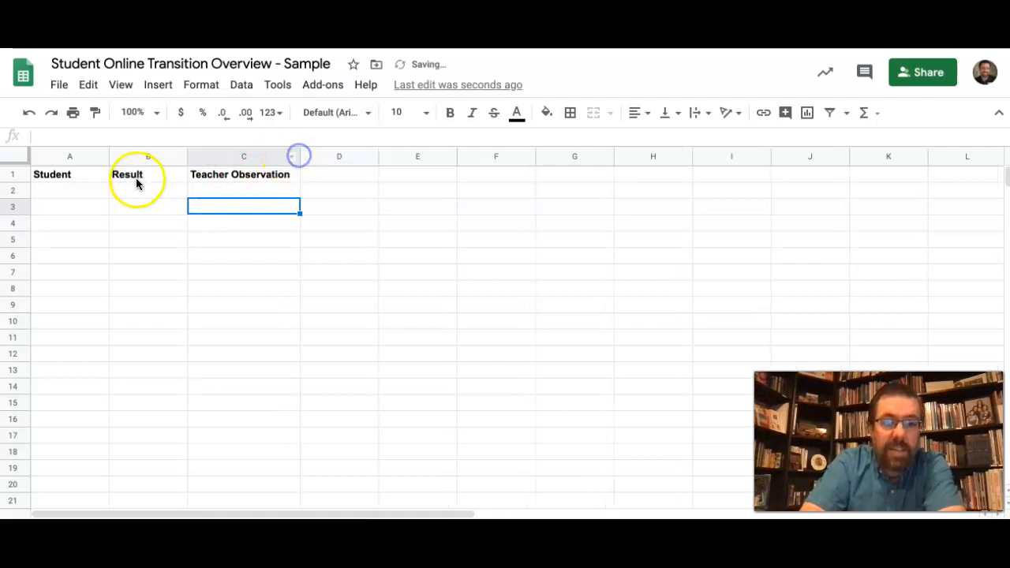
Step: Replace the header in B1 with F&P
left_click(134, 175)
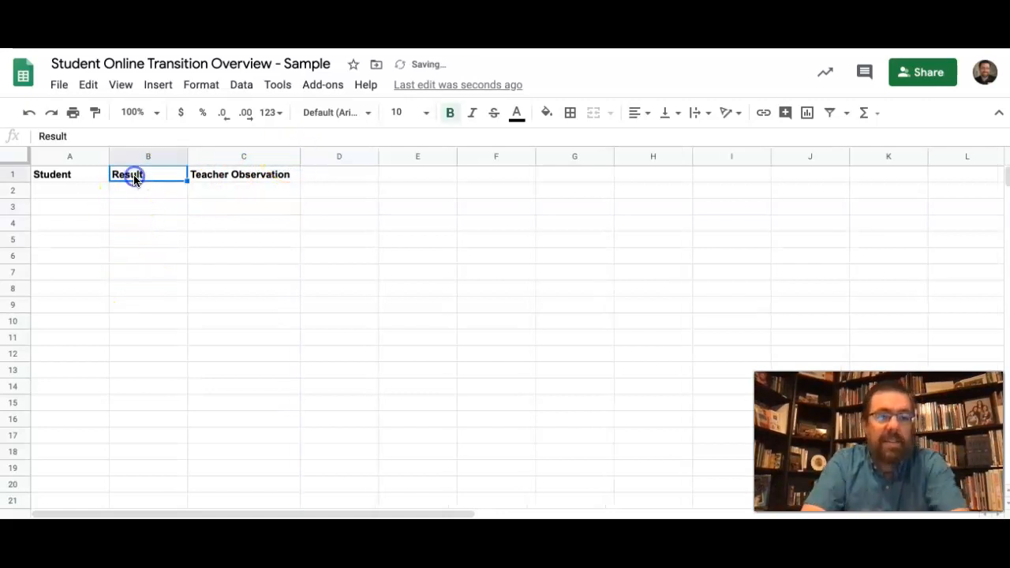
type("F")
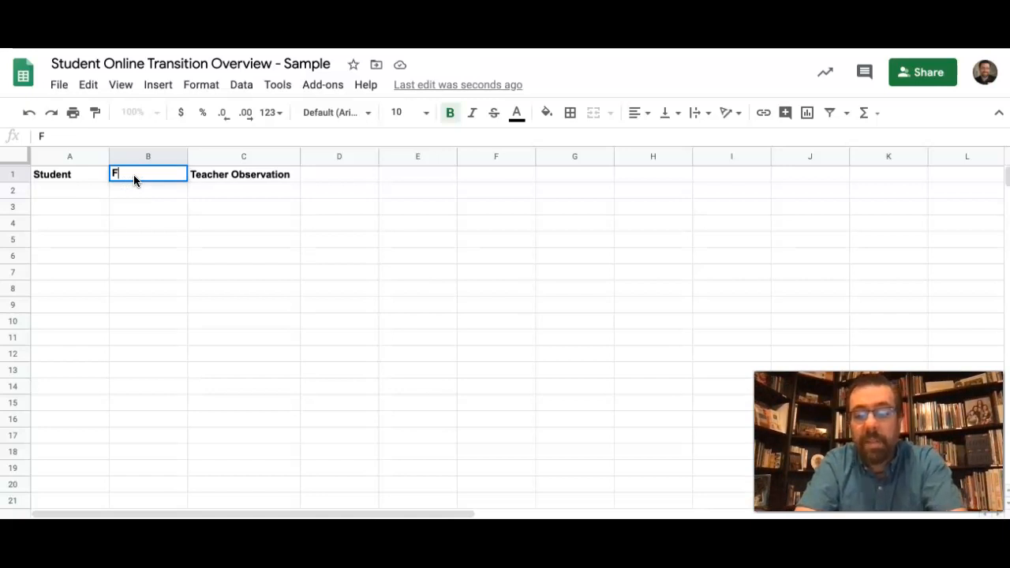
type("&P")
left_click(172, 223)
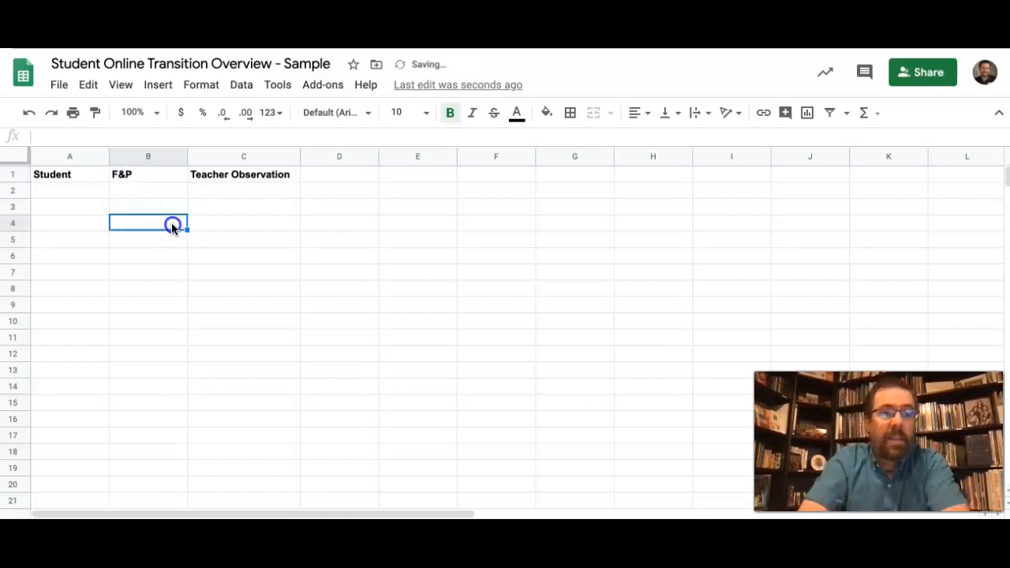
Step: Set up data validation on B2:B75 using a list of items with the values A,B,C,D,E,F,G,H
left_click_drag(149, 188, 158, 492)
scroll(223, 375, "up", 15)
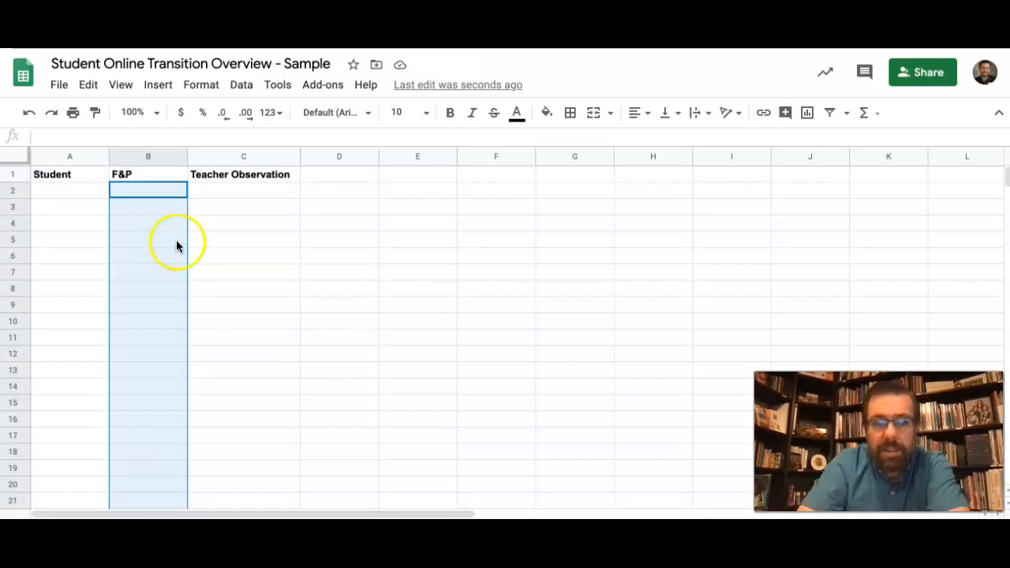
left_click(240, 88)
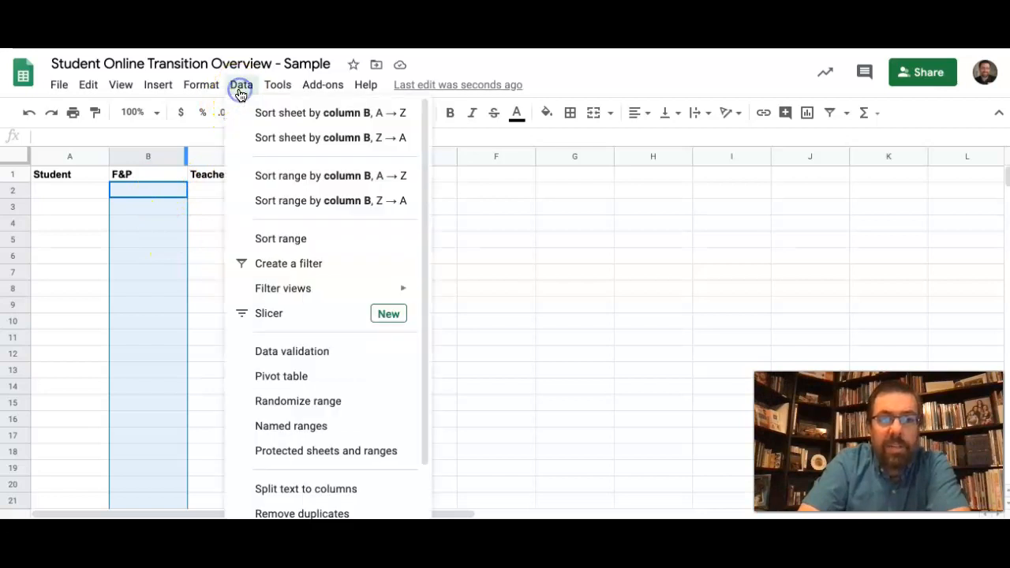
left_click(289, 353)
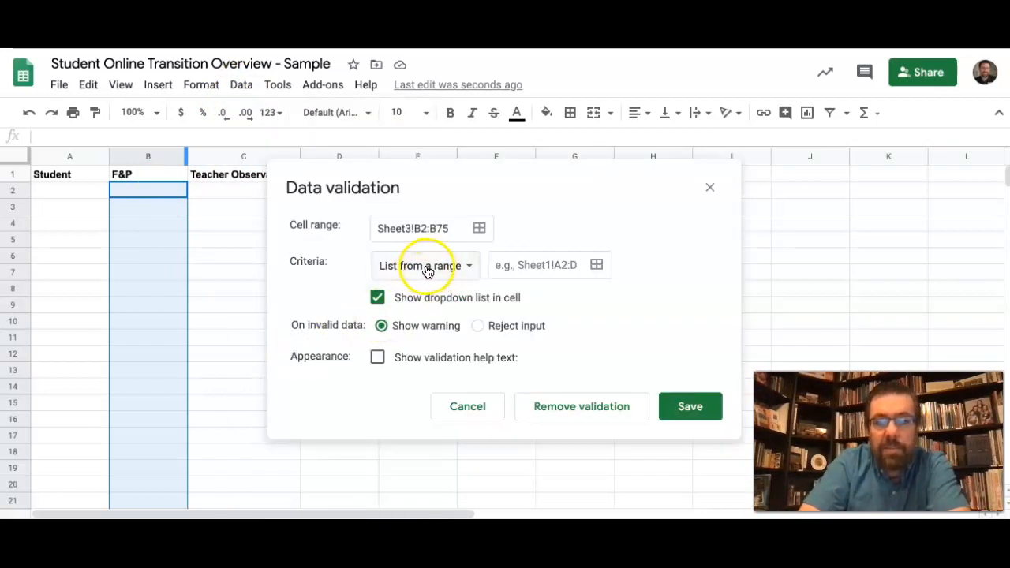
left_click(463, 270)
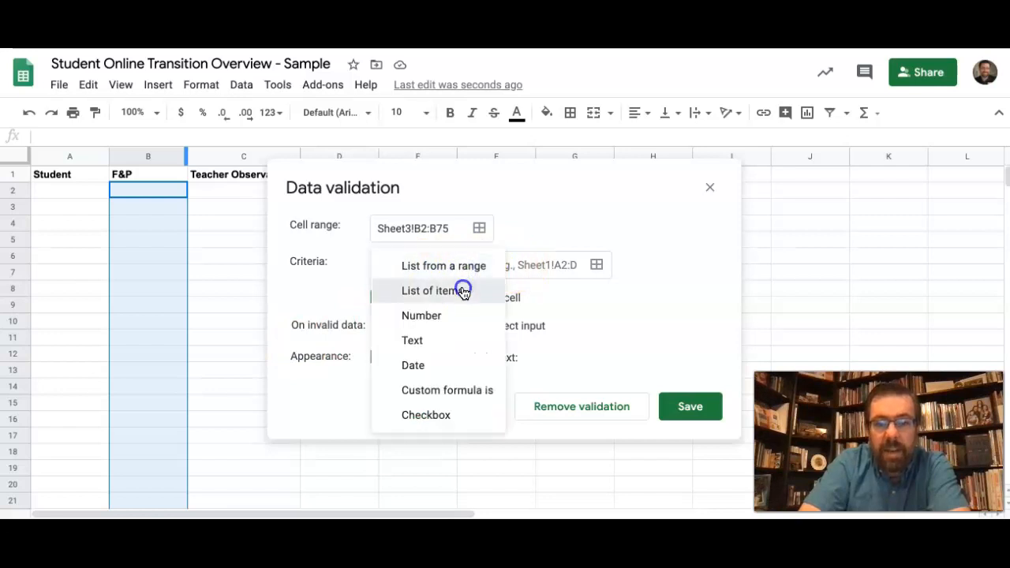
left_click(462, 290)
left_click(479, 268)
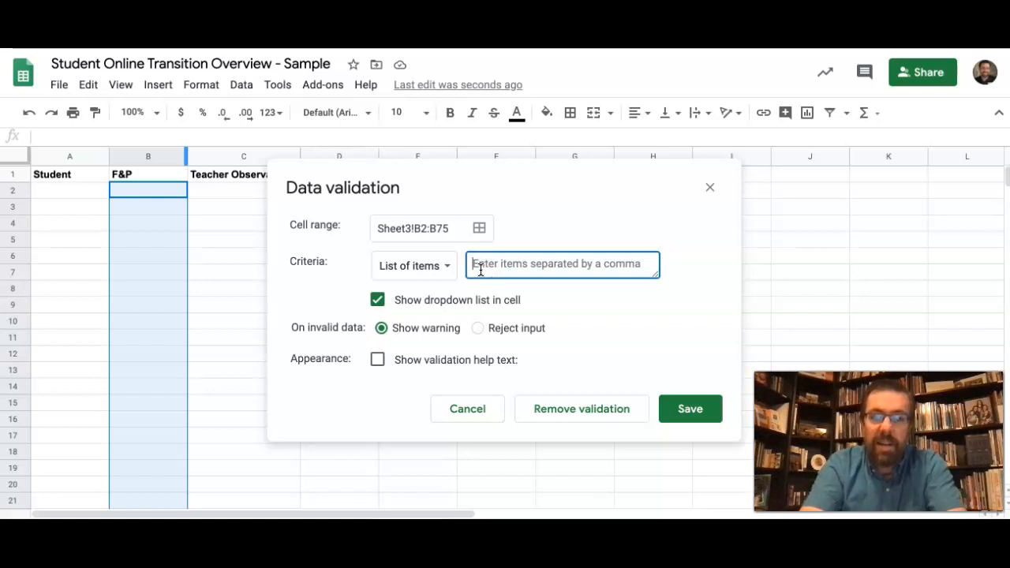
type("A,B,C,D,E,F,G,H")
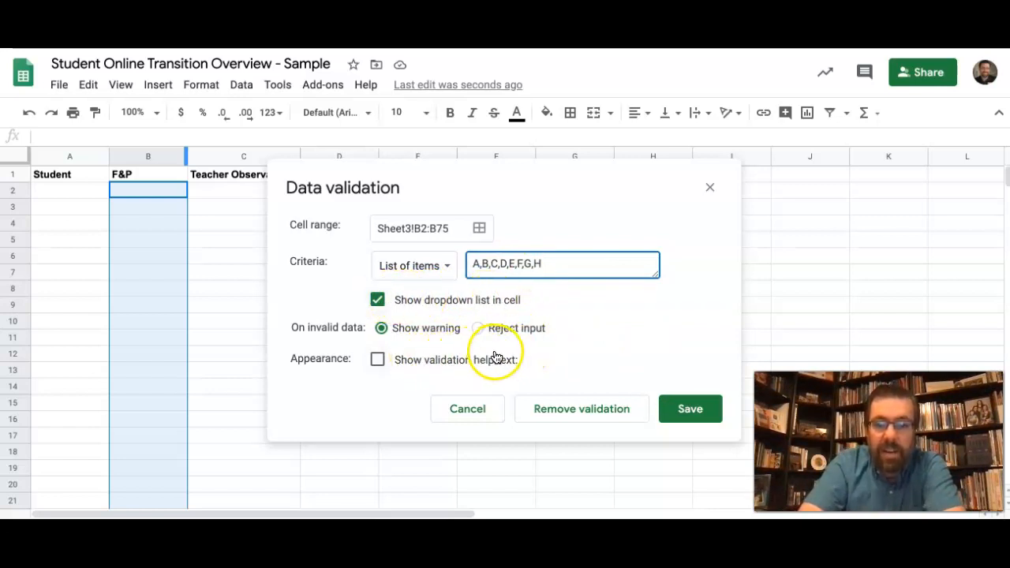
Step: Add the validation help text "Please select the appropriate F and P Level" and save the validation
left_click(379, 360)
left_click(400, 406)
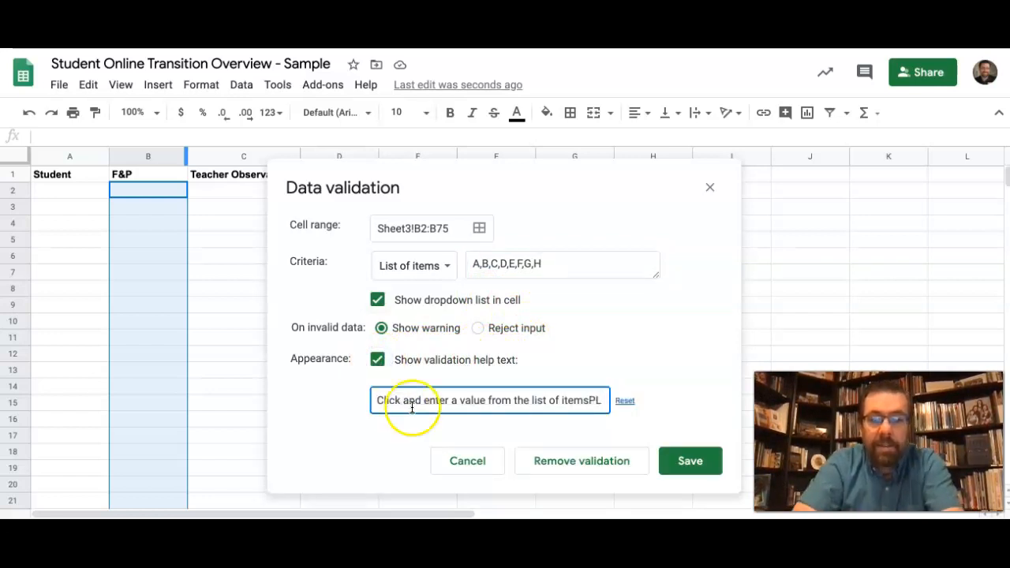
left_click_drag(598, 401, 322, 403)
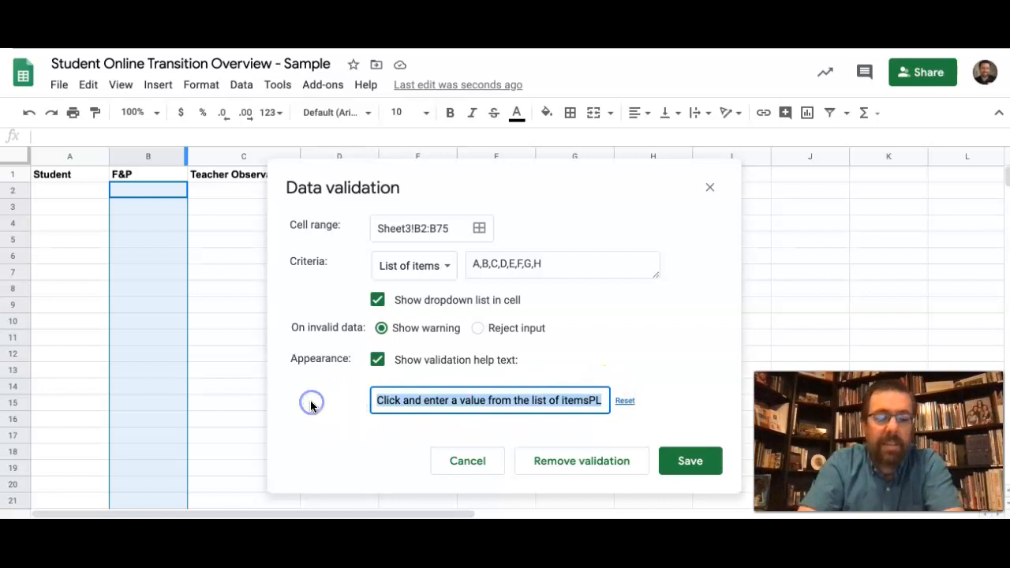
type("Please select the appropriate F and P Level")
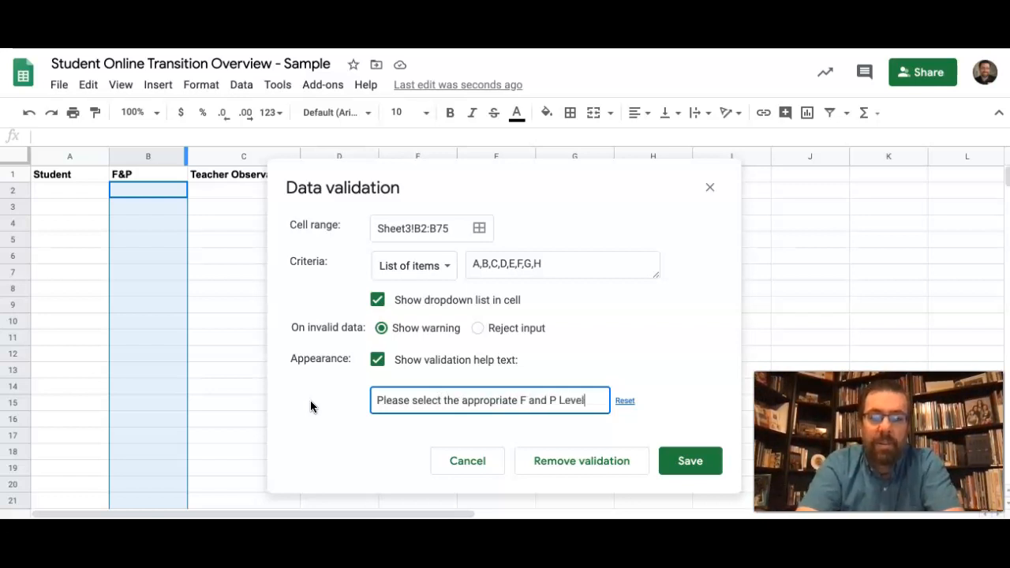
left_click(708, 464)
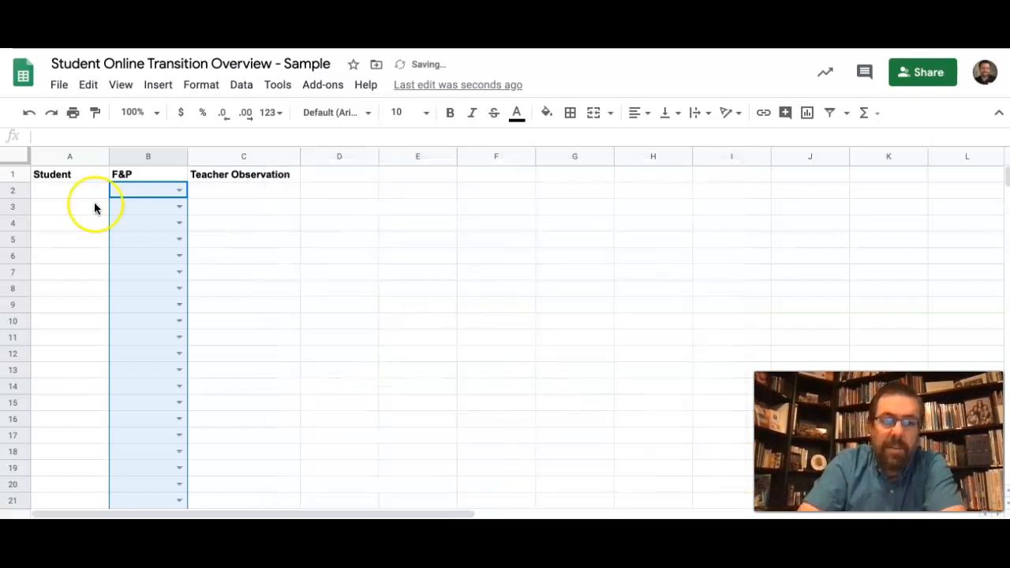
Step: Choose level E for cell B2 from its dropdown list
left_click(168, 187)
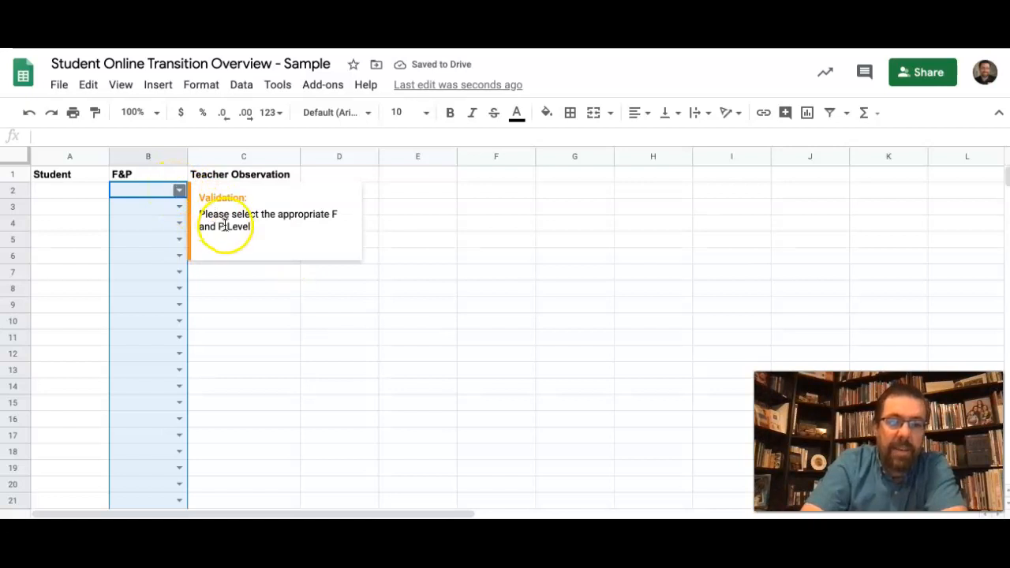
left_click(176, 190)
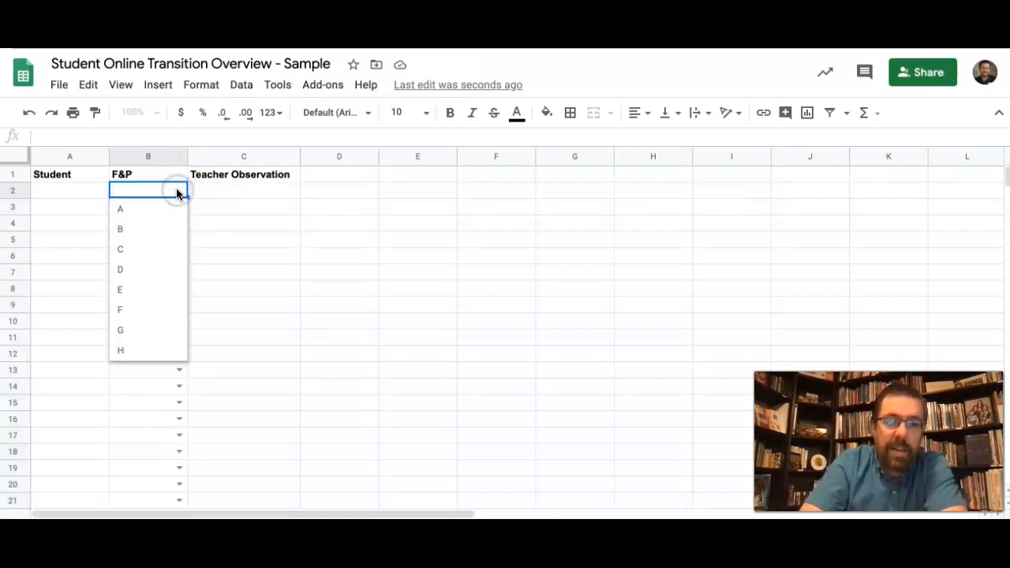
left_click(125, 292)
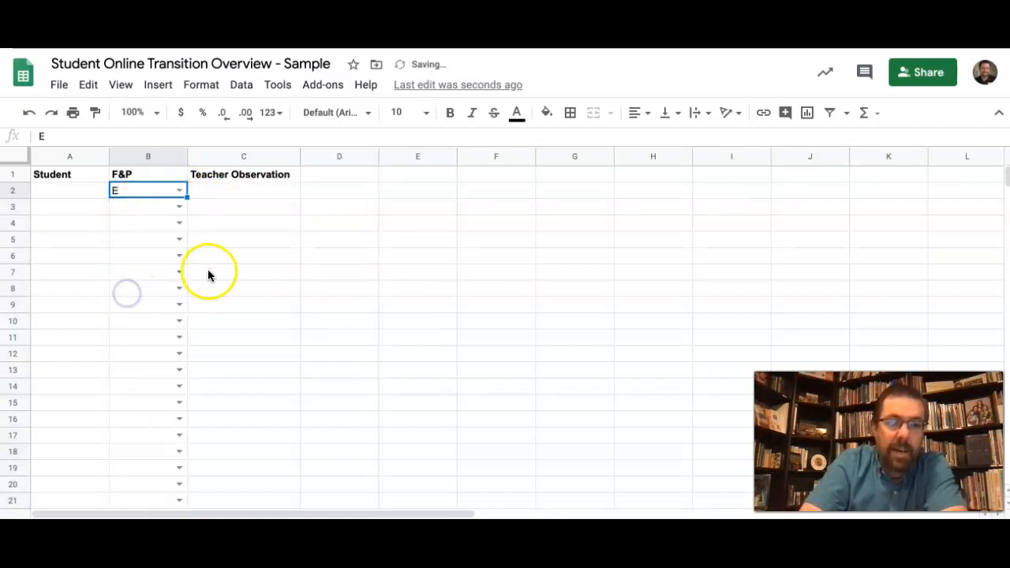
Step: Replace the Teacher Observation header in C1 with Score
left_click_drag(237, 190, 219, 471)
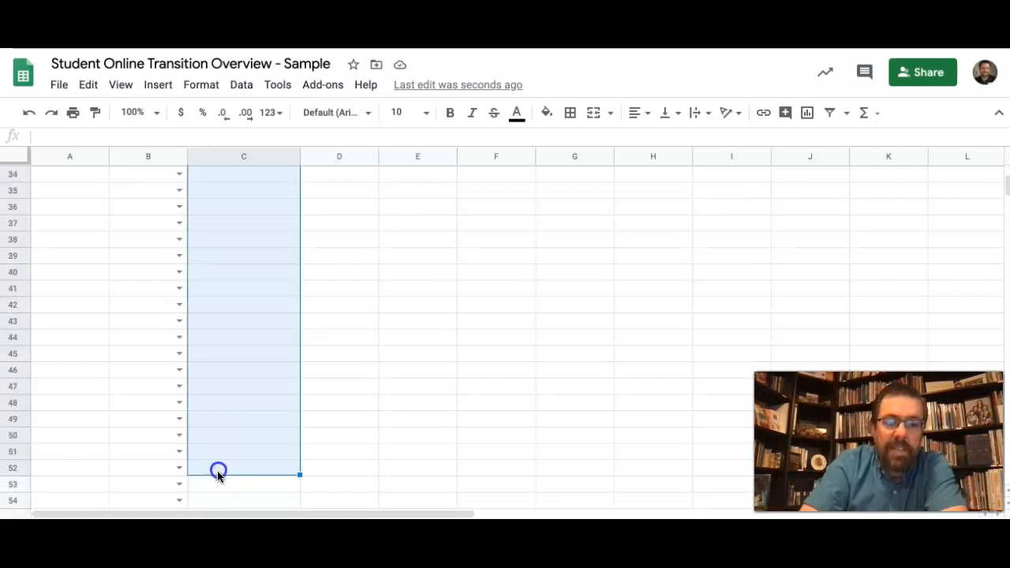
scroll(217, 476, "up", 10)
left_click(252, 175)
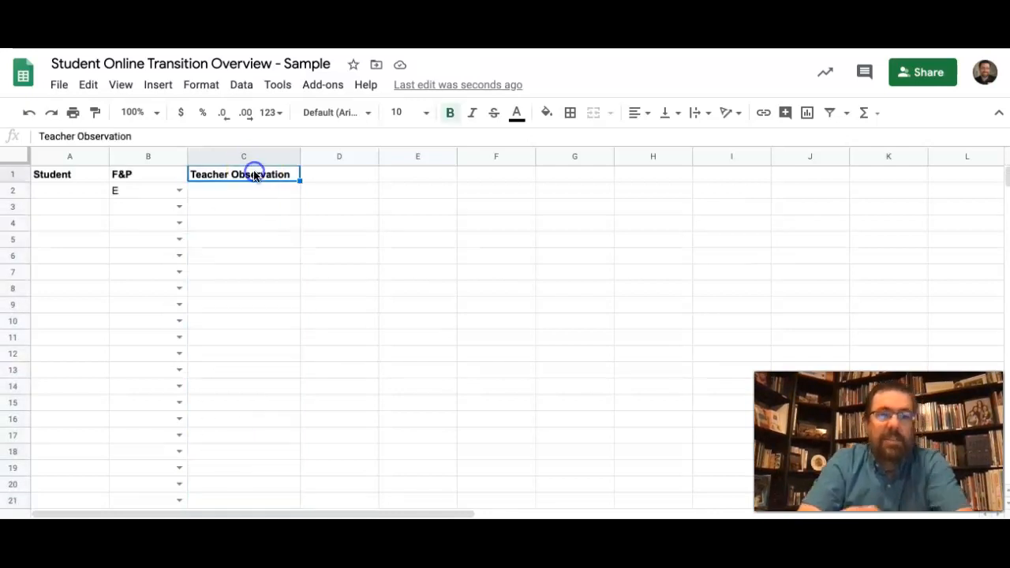
type("Score")
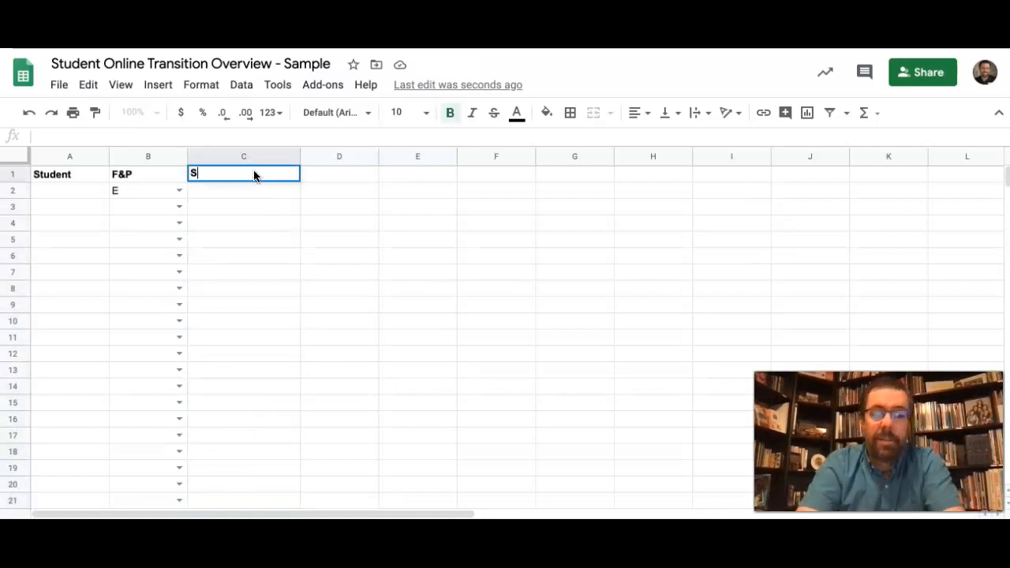
left_click(266, 189)
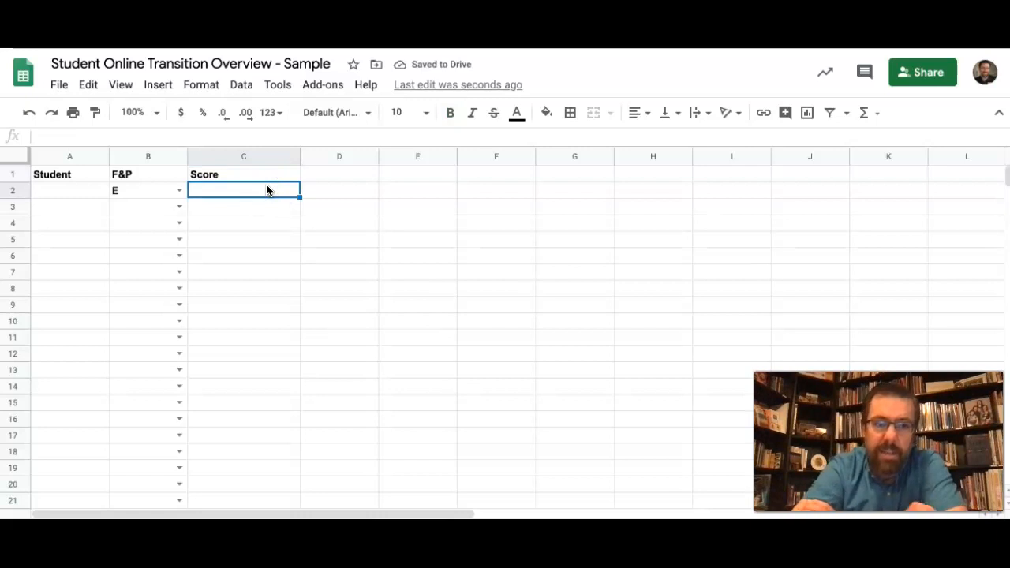
left_click(126, 191)
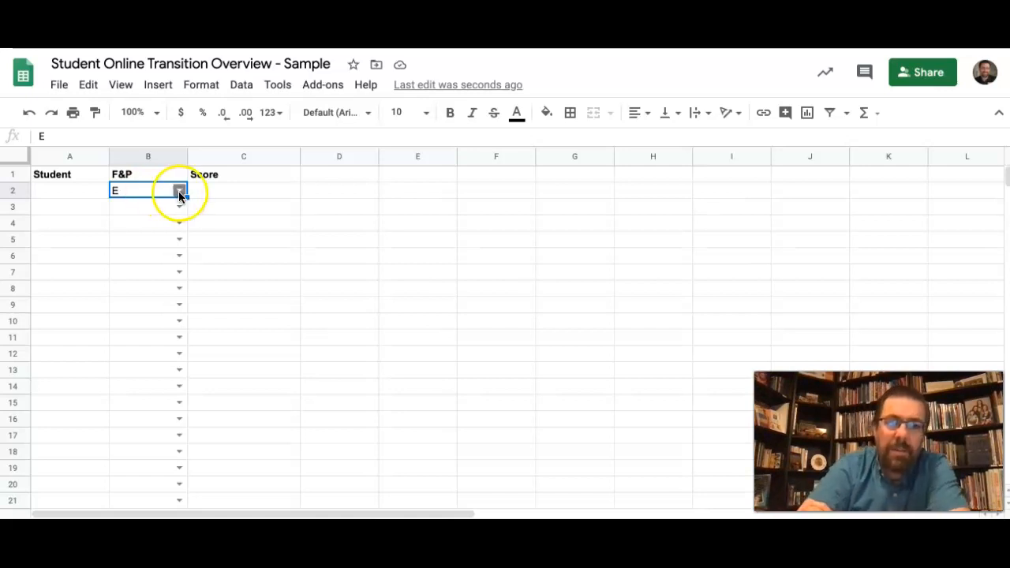
mouse_move(180, 193)
left_click(246, 324)
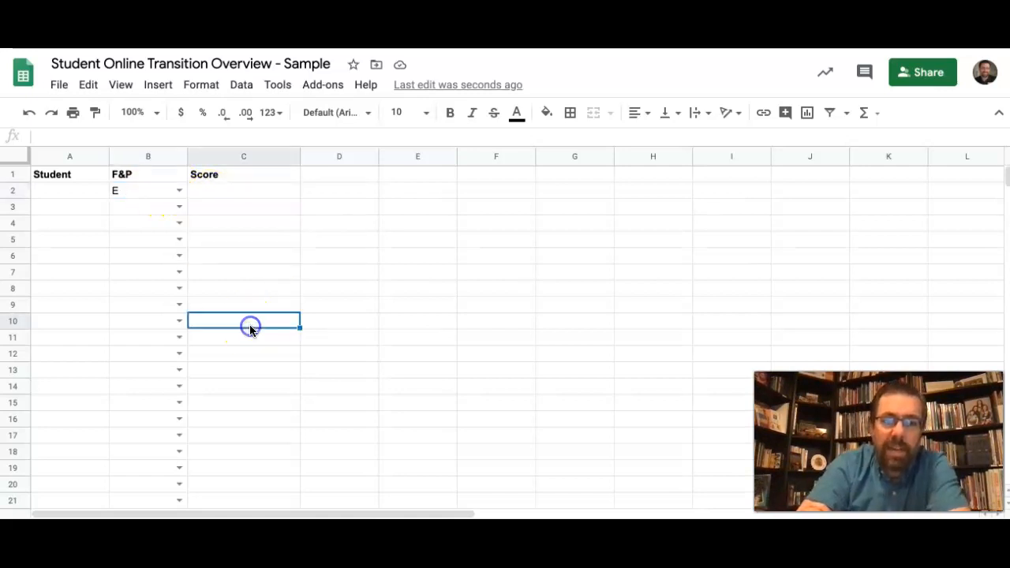
Step: Open the conditional formatting rules for the F&P cells B2:B75
left_click_drag(161, 193, 158, 468)
left_click_drag(187, 337, 174, 228)
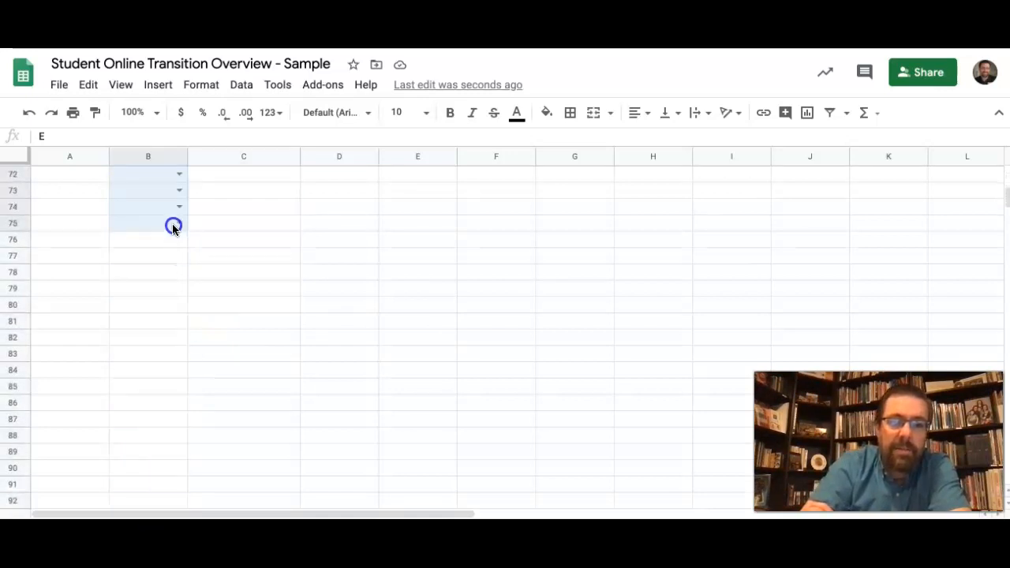
scroll(174, 229, "up", 3)
scroll(174, 228, "up", 10)
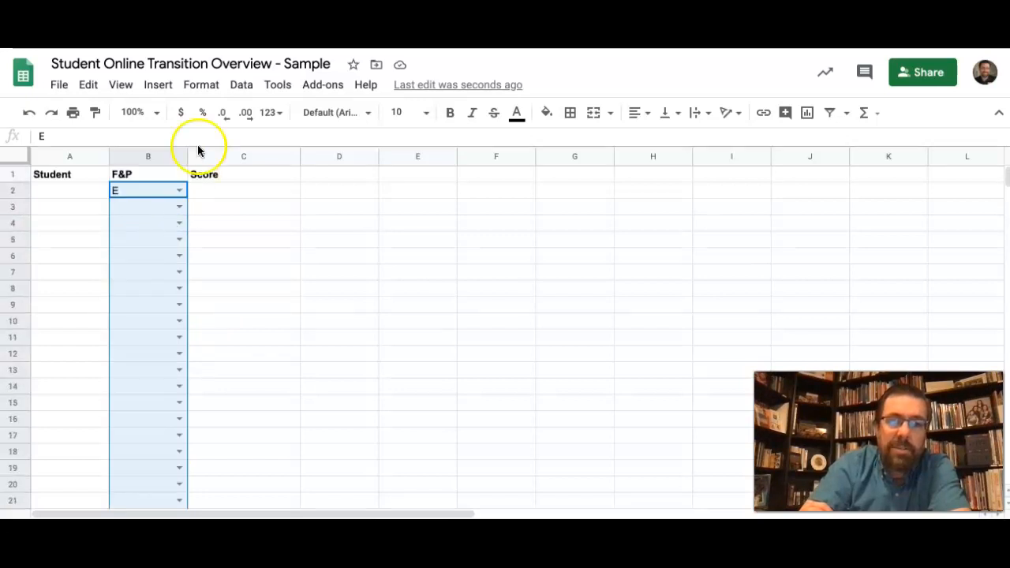
left_click(210, 91)
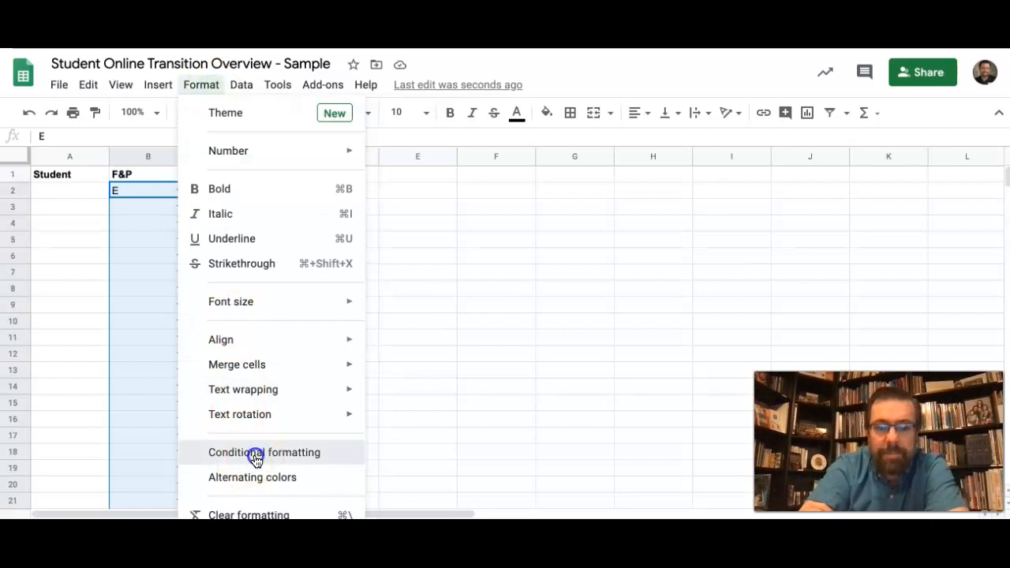
left_click(255, 461)
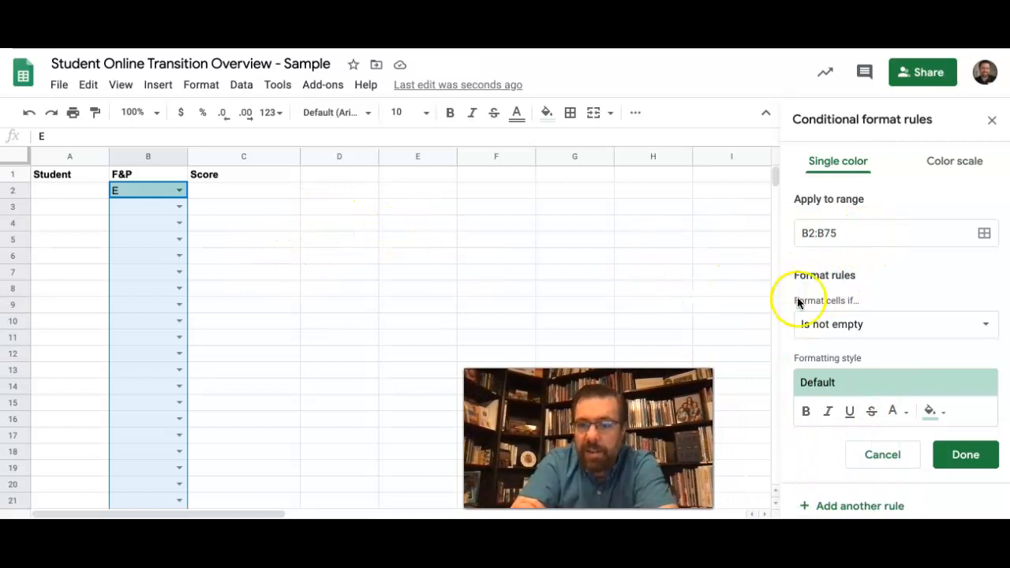
Step: Set the rule for B2:B75 to fill cells light red when the text is exactly A
left_click(836, 331)
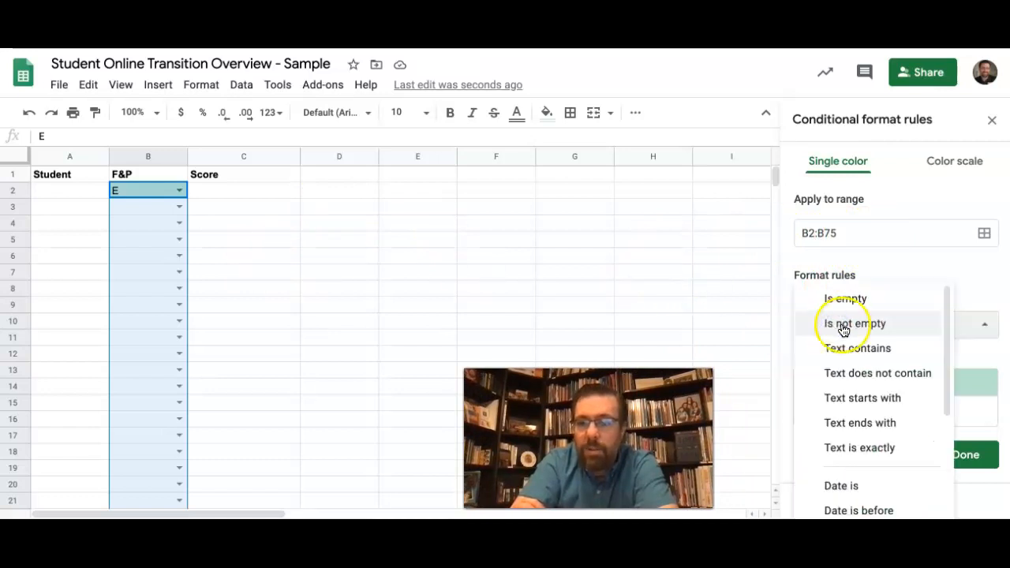
left_click(872, 447)
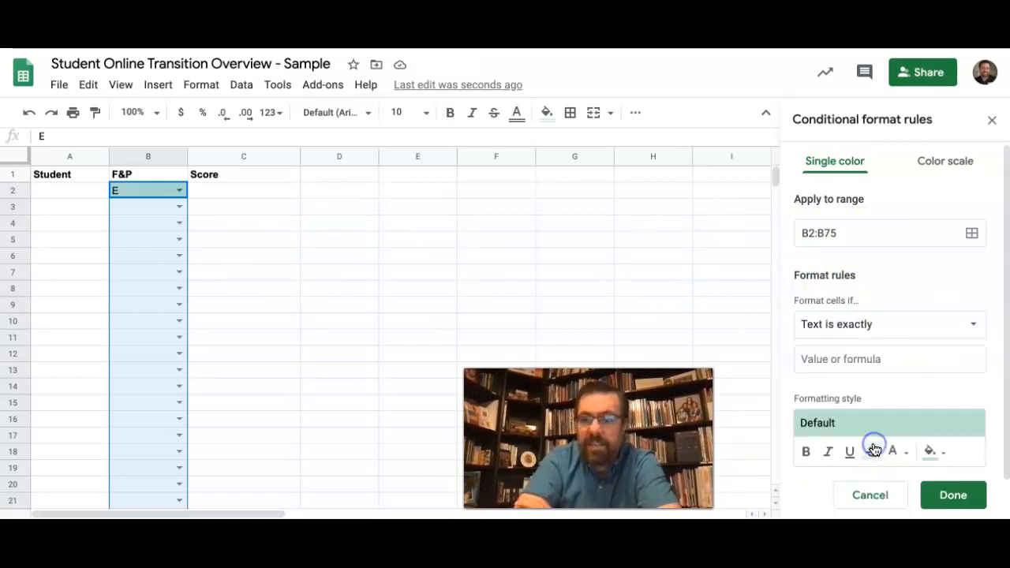
left_click(873, 357)
type("A")
left_click(930, 452)
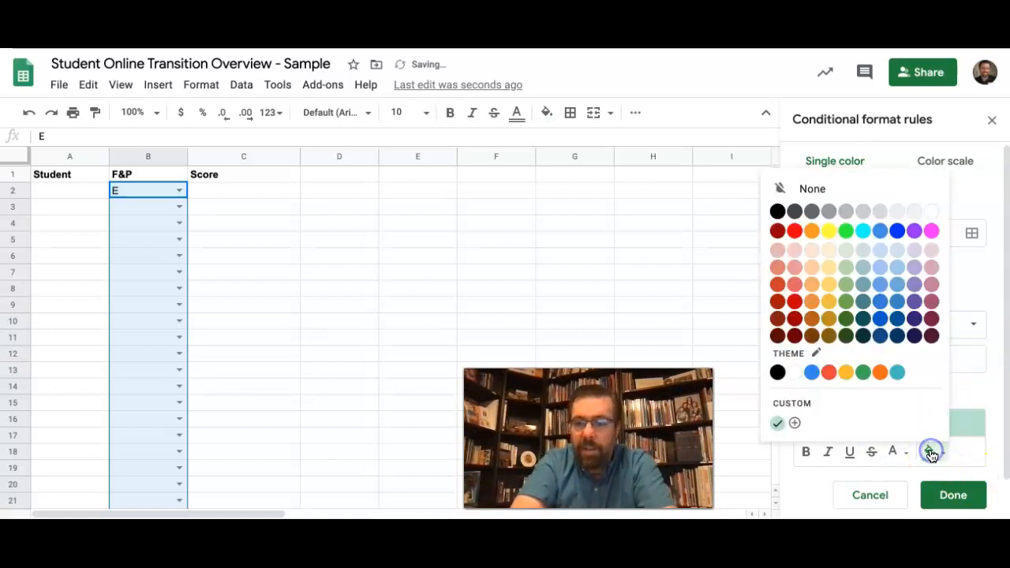
left_click(796, 253)
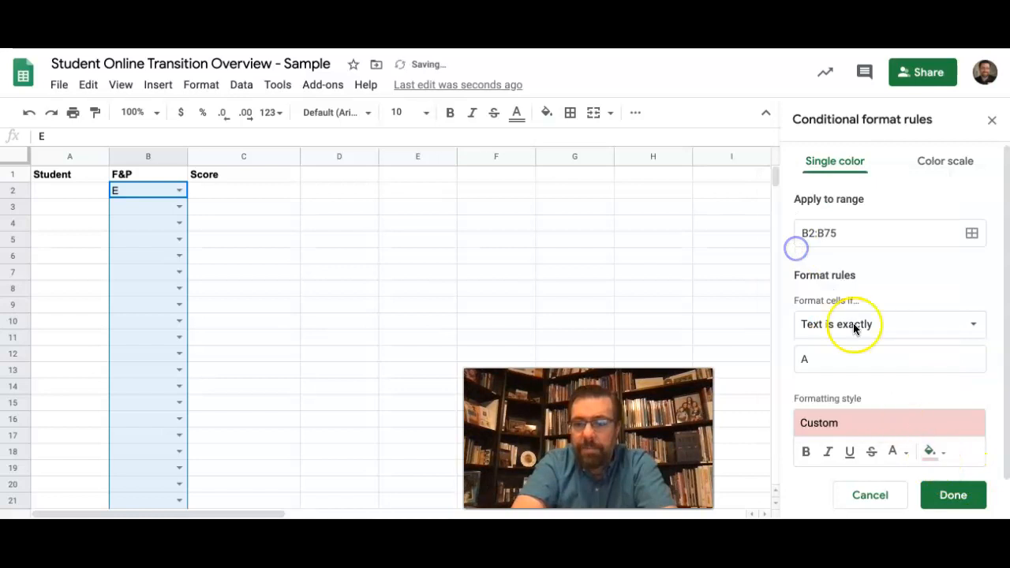
Step: Add another rule for text exactly B, keeping the light red fill
scroll(916, 427, "down", 1)
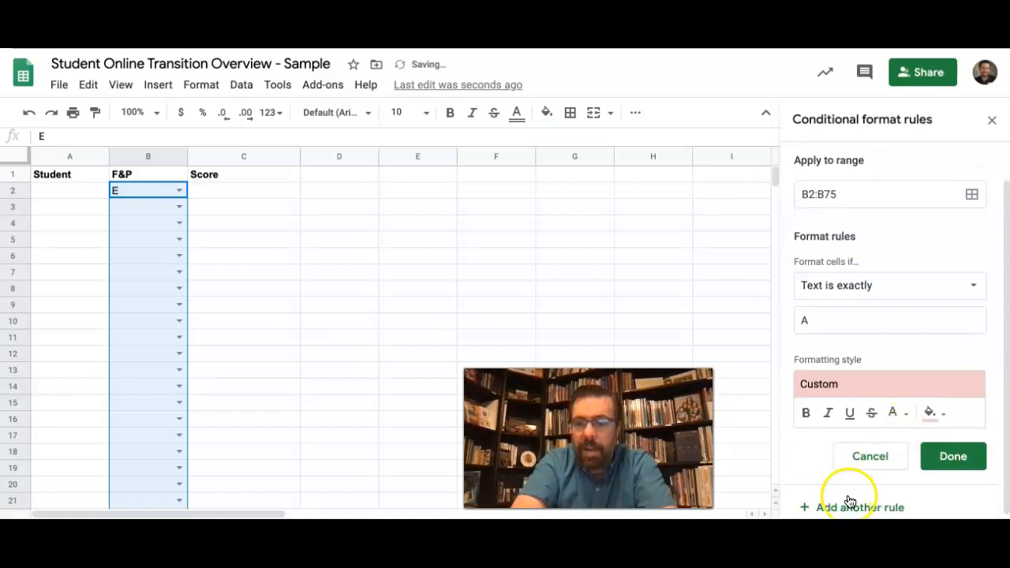
scroll(845, 338, "up", 1)
left_click_drag(808, 358, 795, 361)
type("B")
key("BackSpace")
type("b")
key("BackSpace")
type("B")
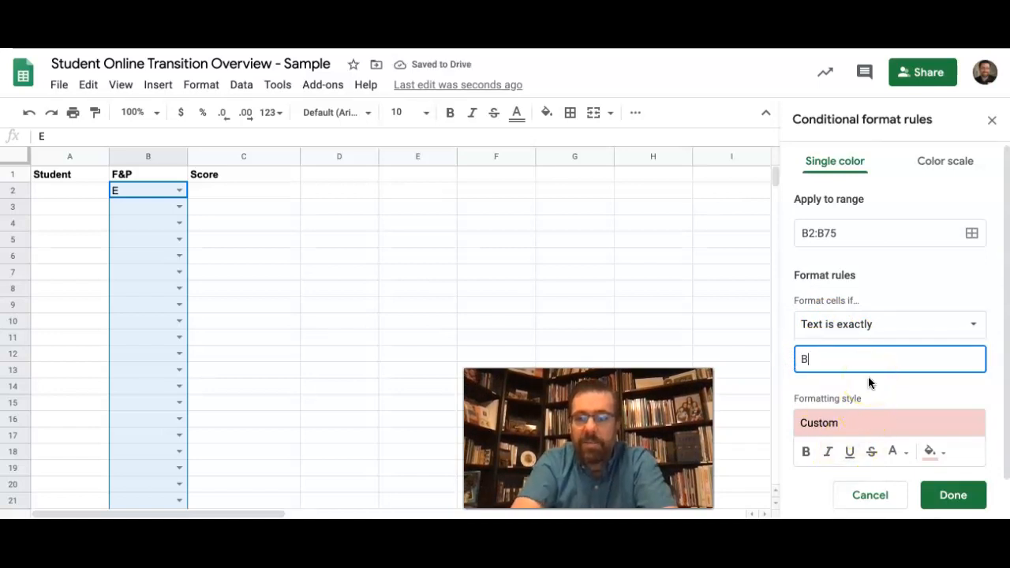
Step: Add another rule for text exactly C with a light yellow fill
scroll(835, 474, "down", 1)
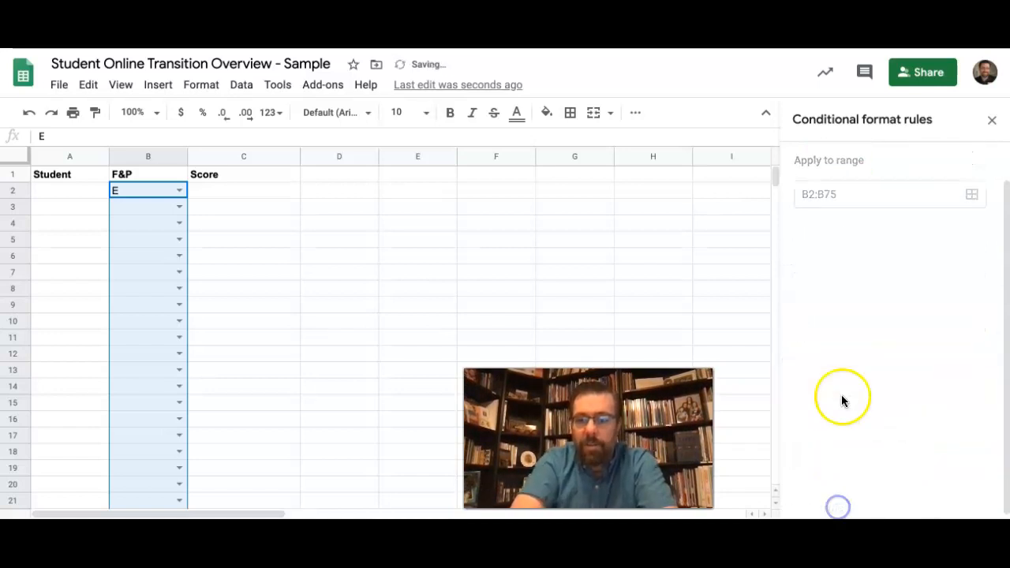
scroll(845, 355, "up", 1)
double_click(818, 357)
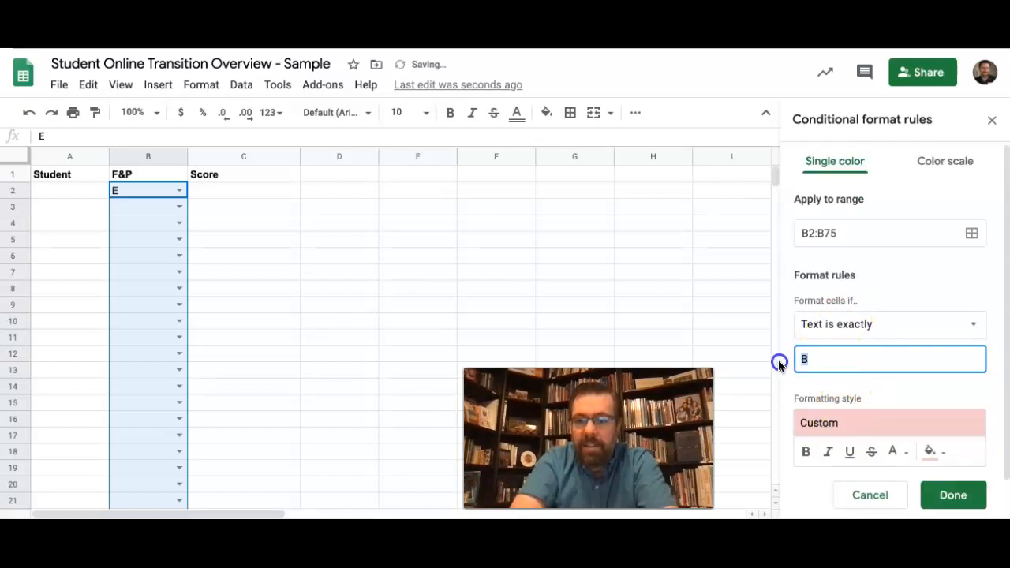
type("C")
left_click(932, 452)
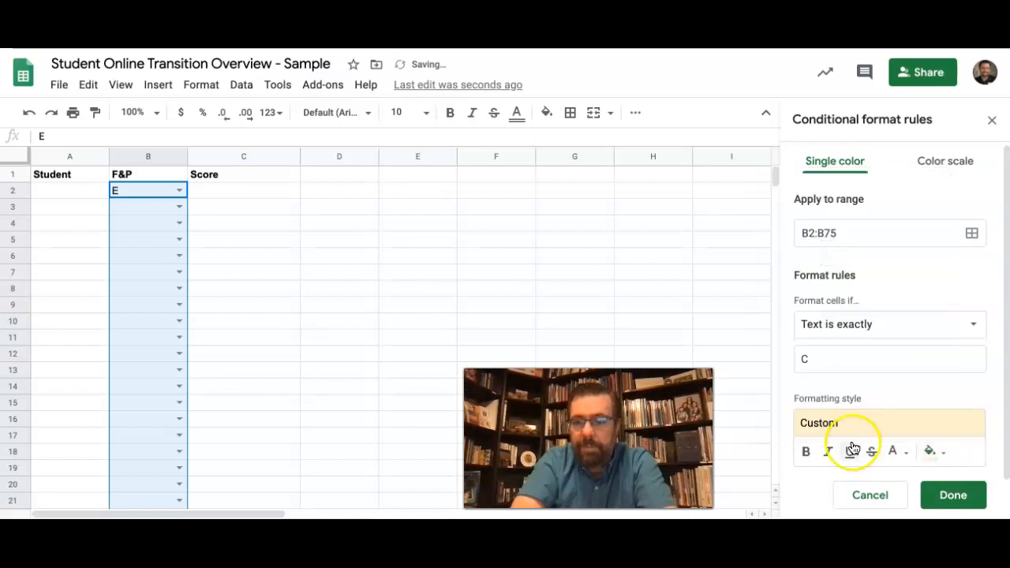
Step: Add another rule for text exactly D, keeping the light yellow fill
scroll(825, 447, "down", 1)
left_click(836, 506)
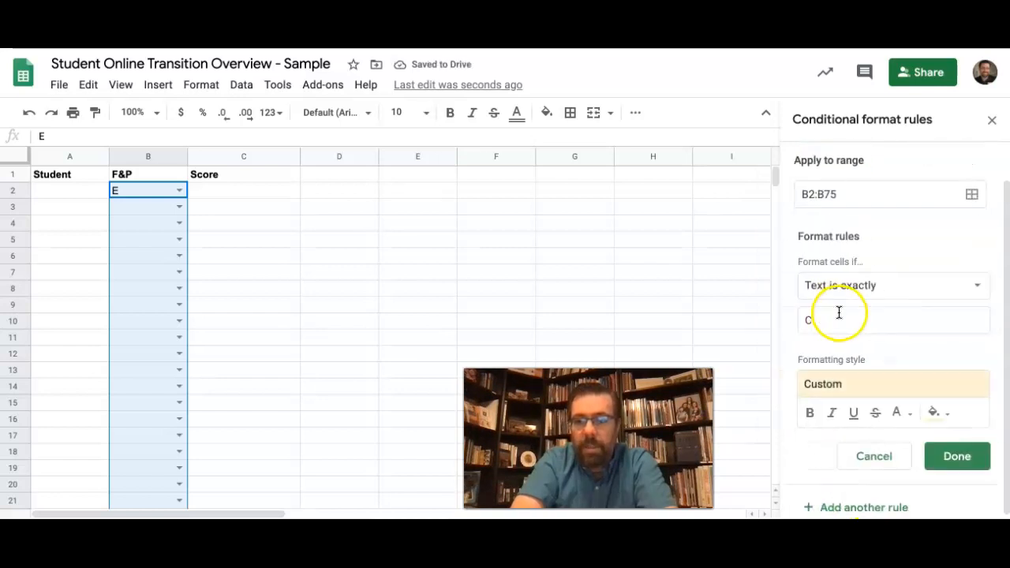
left_click(807, 324)
left_click(805, 324)
left_click(825, 361)
type("D")
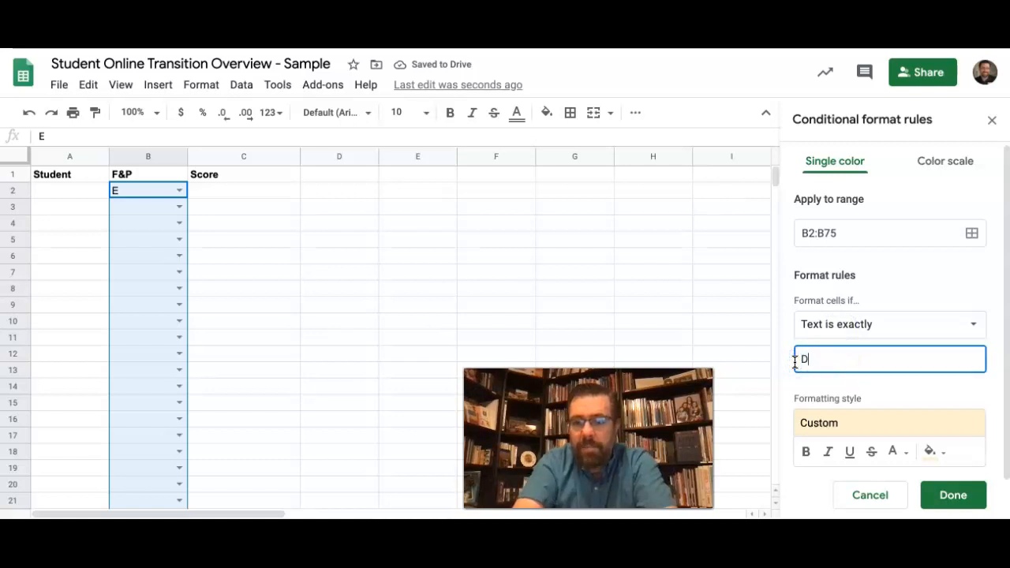
Step: Add another rule for text exactly E with a light green fill, then save and close the conditional formatting rules
scroll(863, 391, "down", 1)
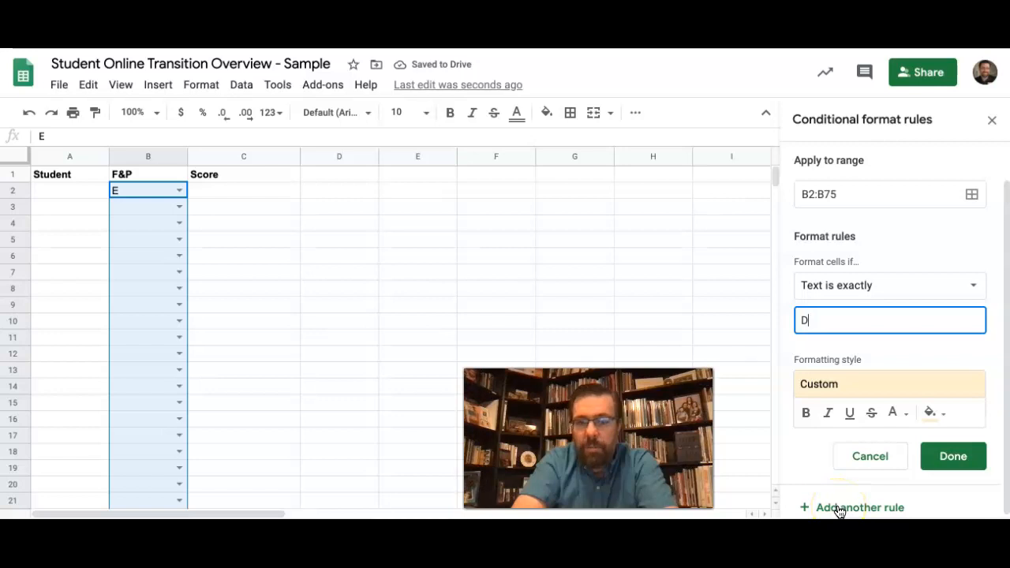
left_click(840, 509)
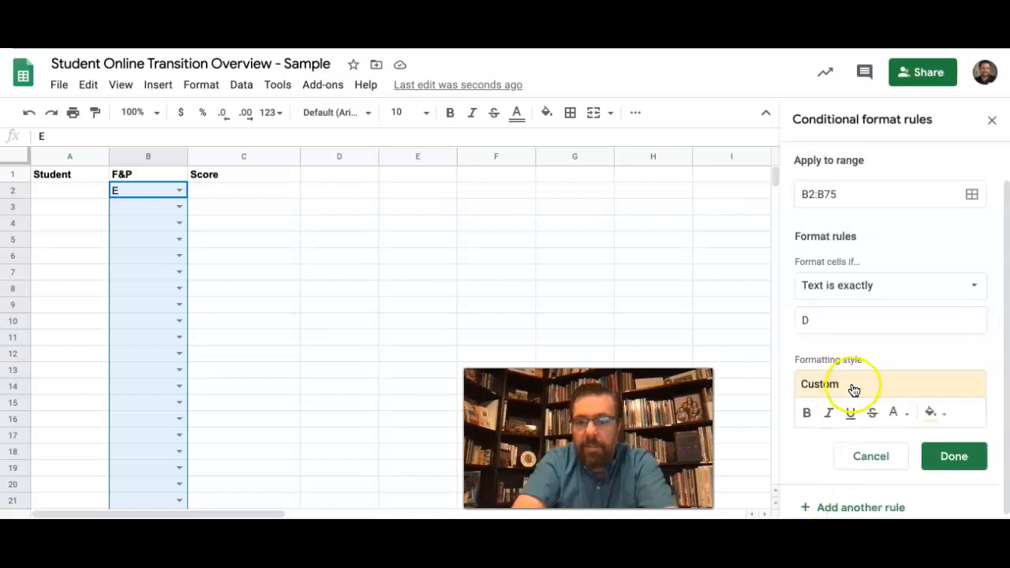
left_click_drag(824, 356, 780, 356)
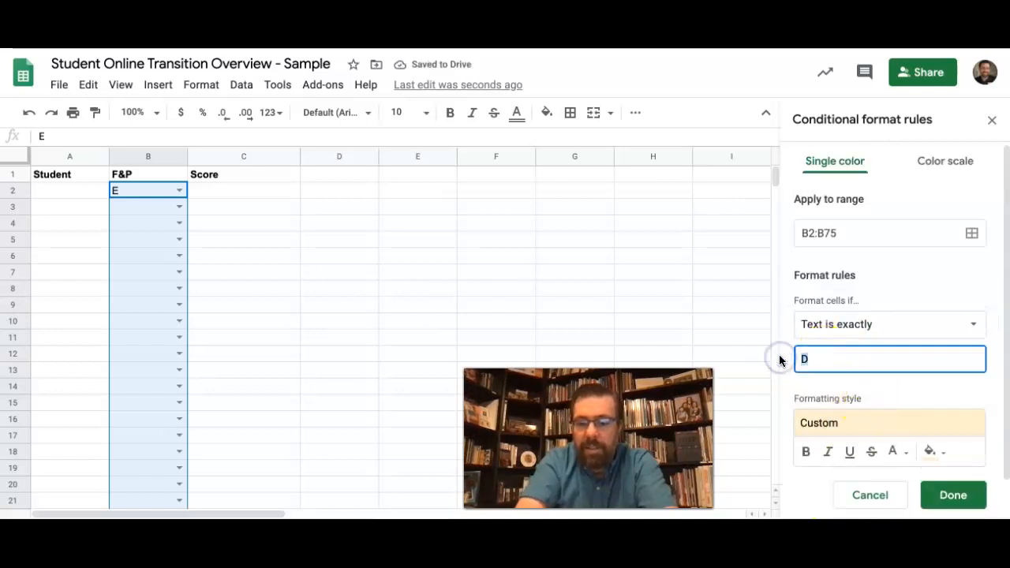
type("E")
left_click(930, 451)
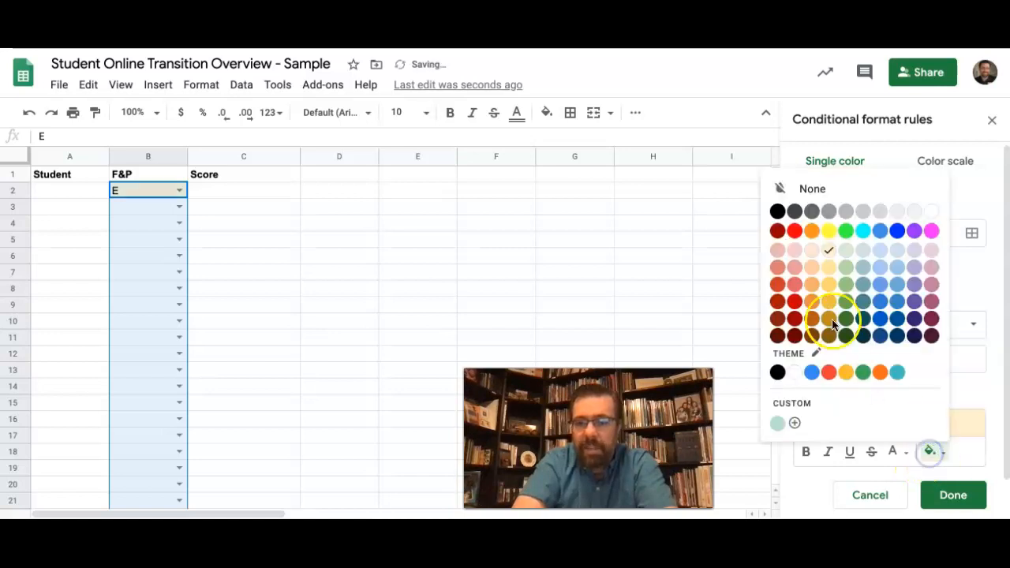
left_click(844, 251)
scroll(857, 422, "down", 1)
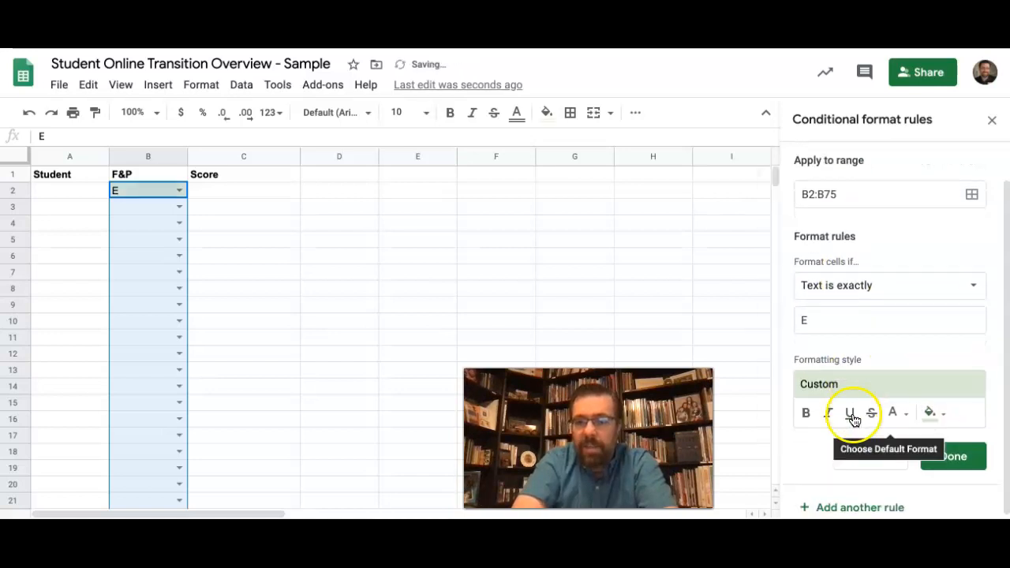
left_click(953, 457)
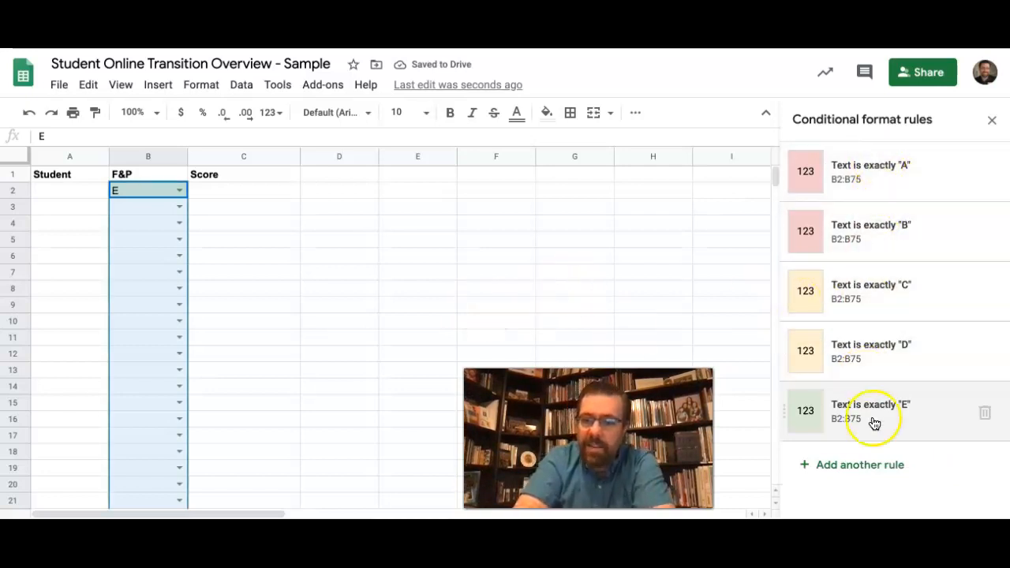
left_click(995, 122)
Step: Enter two students' first names in cells A2 and A3 of the Student column
left_click(57, 192)
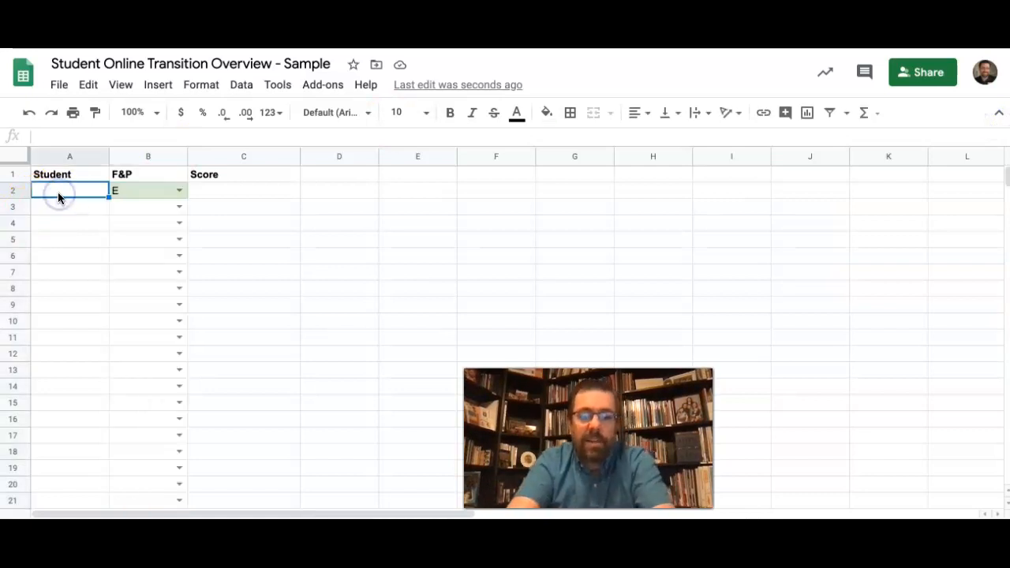
type("Harold")
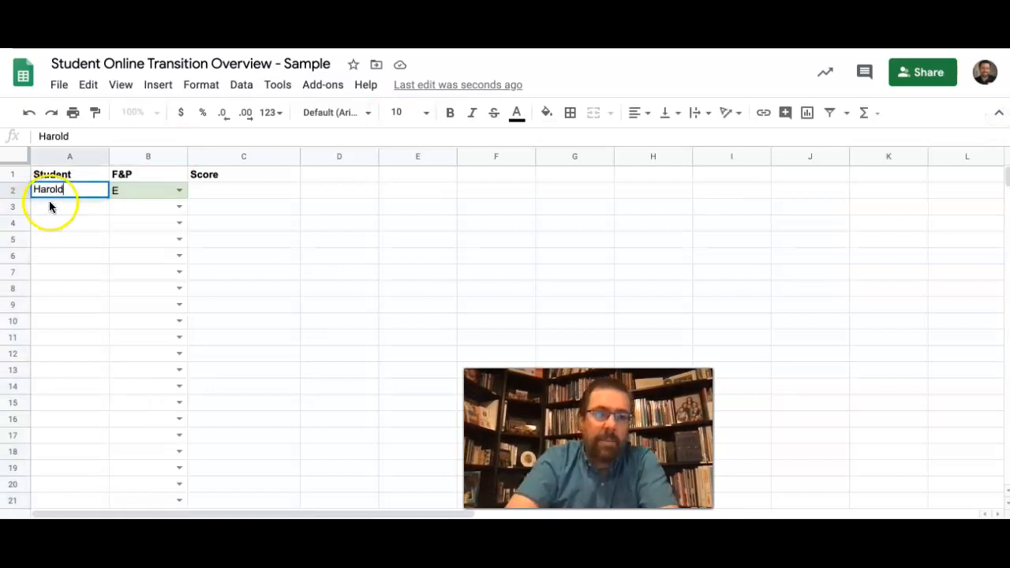
left_click(54, 207)
type("Jujar")
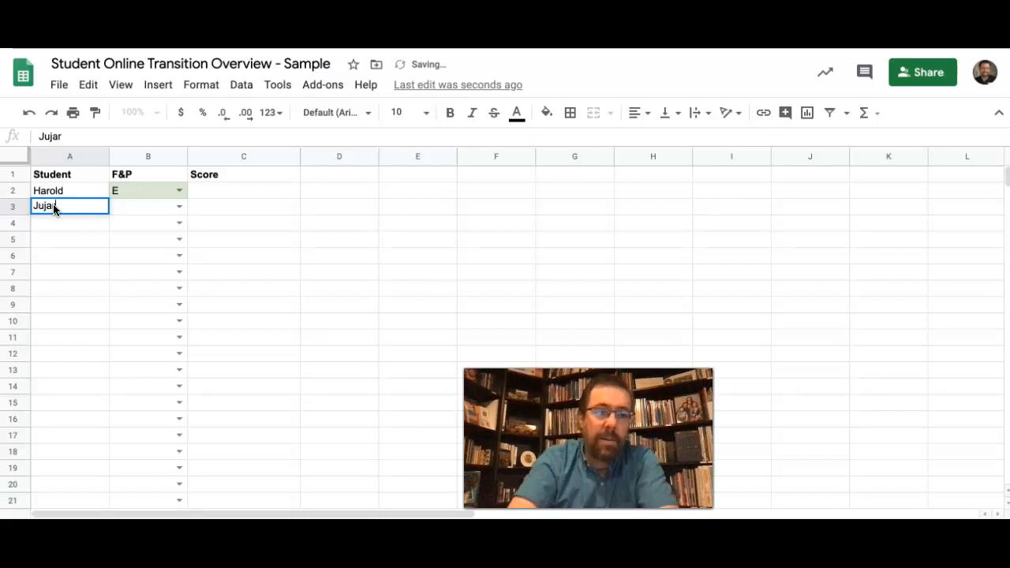
Step: Choose level B for the second student in cell B3 from its dropdown list
left_click(146, 208)
left_click(179, 207)
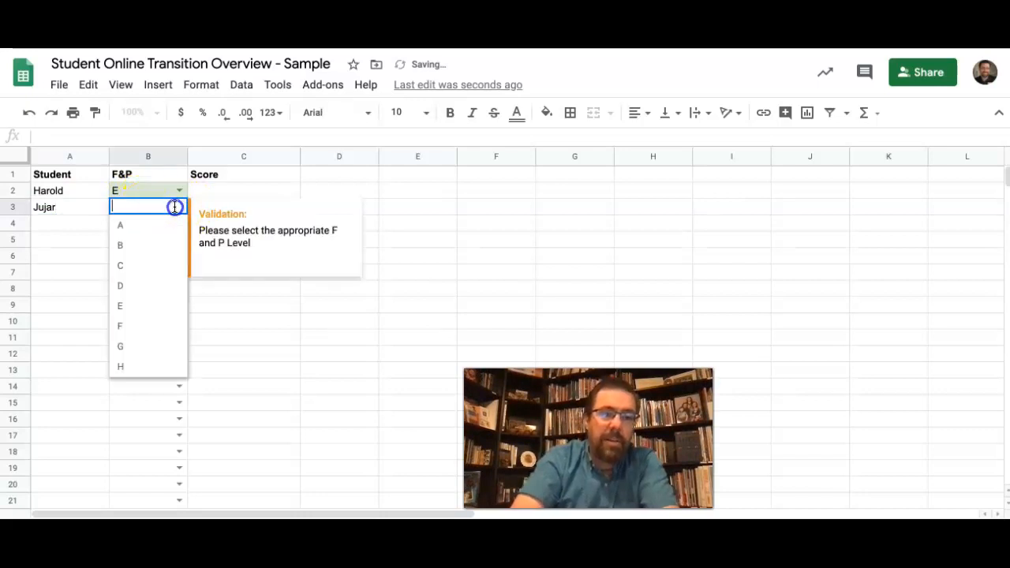
left_click(143, 246)
left_click(75, 223)
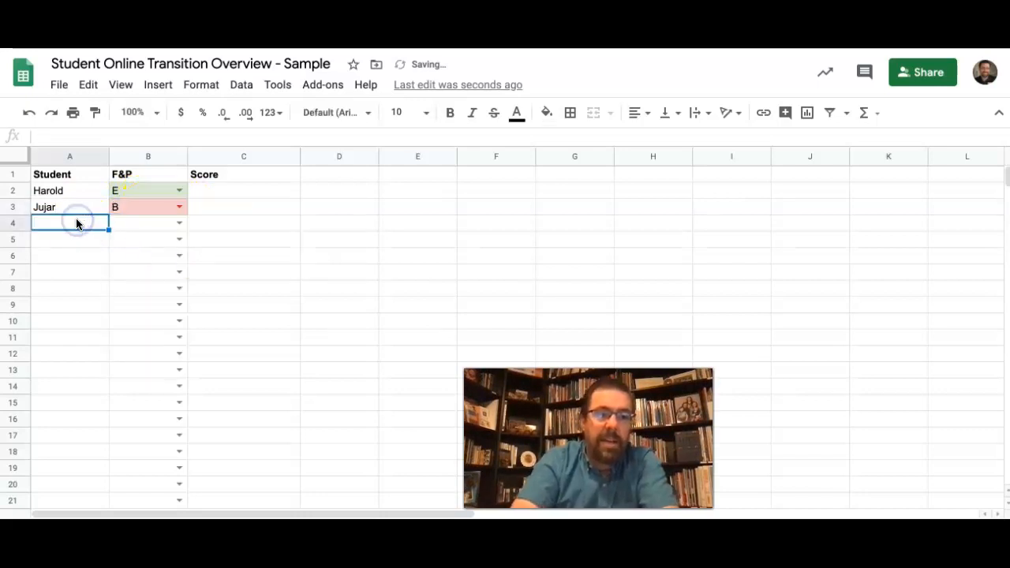
Step: Copy level B from cell B3 into cells B7, B11 and B13
left_click(143, 209)
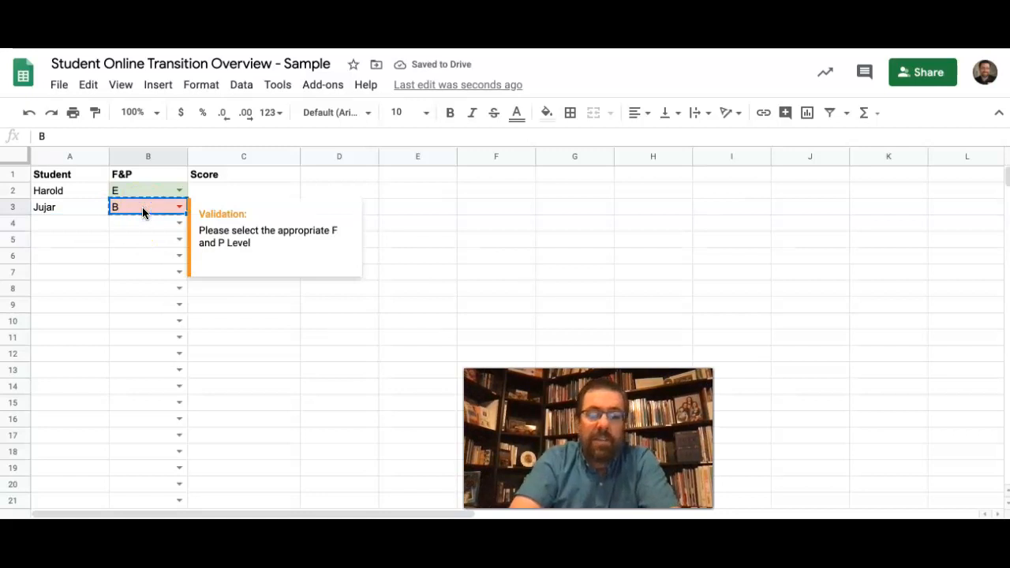
left_click(153, 271)
type("B")
left_click(151, 336)
type("B")
left_click(148, 369)
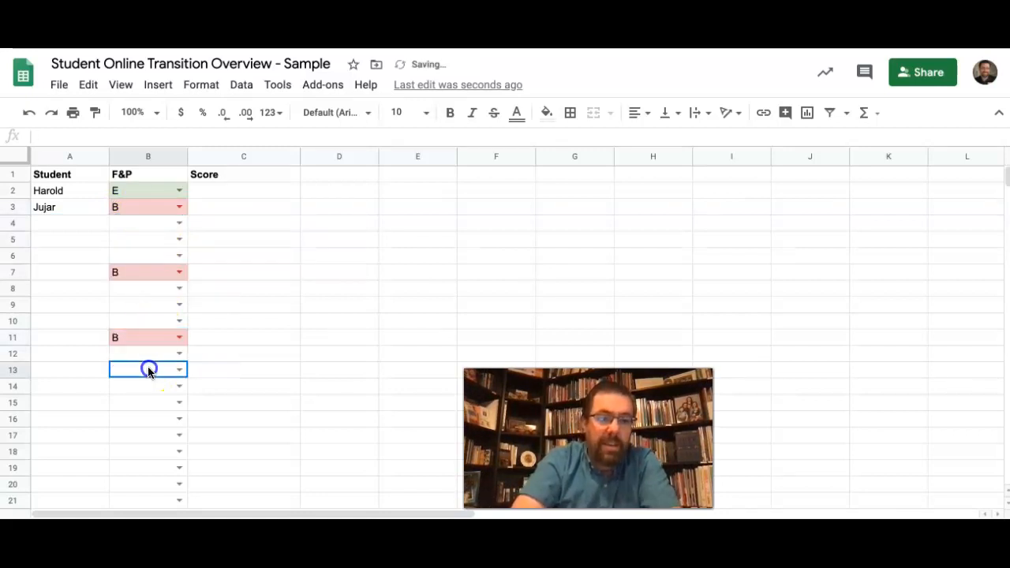
type("B")
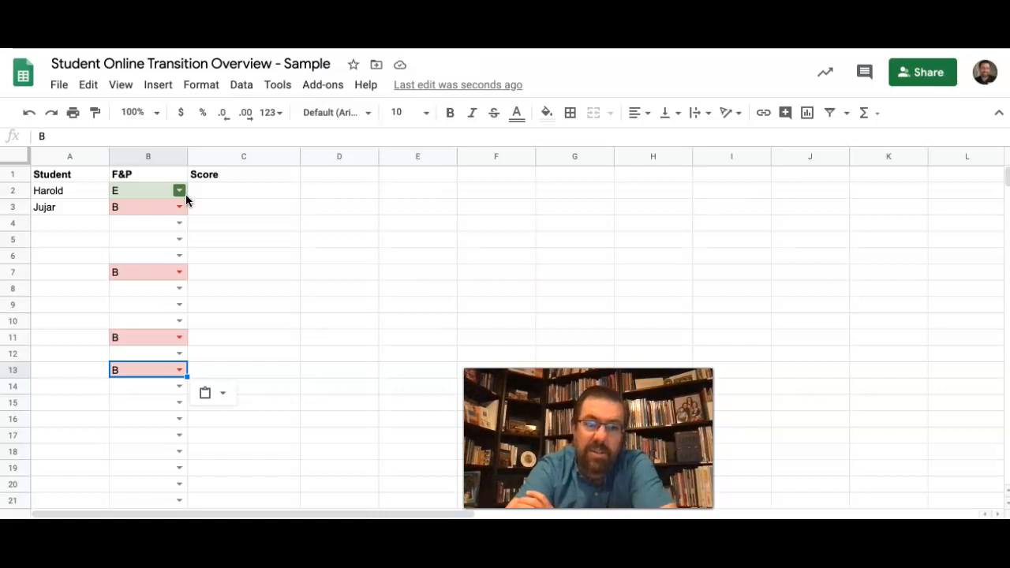
Step: Choose level C for cell B4 and level D for cell B5 from their dropdown lists
left_click(177, 224)
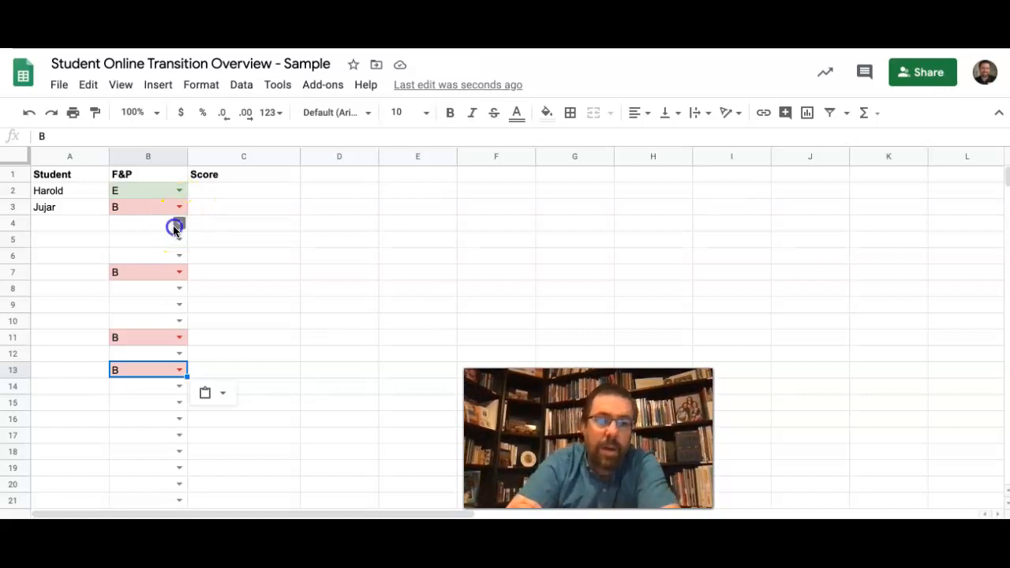
left_click(131, 281)
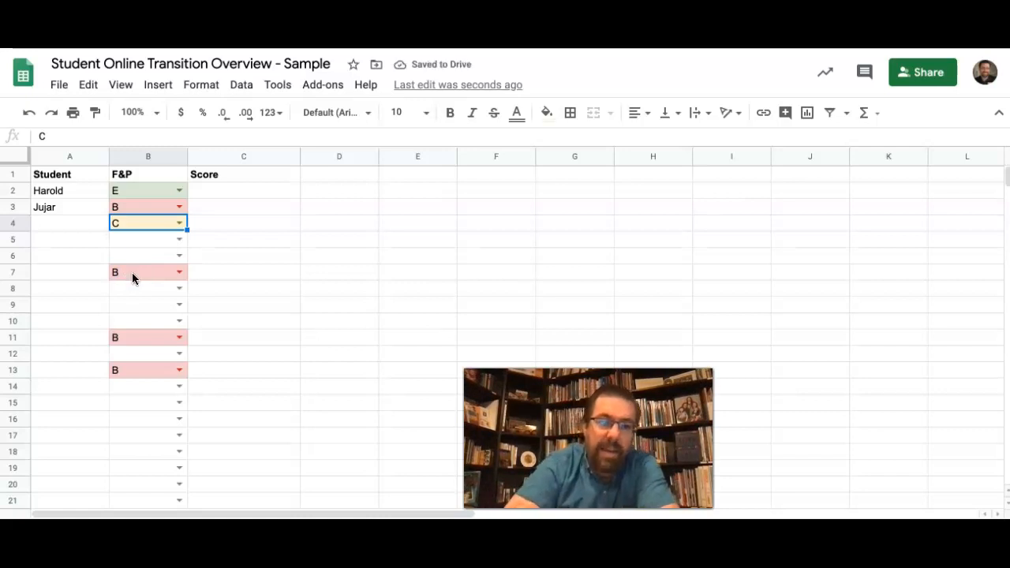
left_click(169, 235)
left_click(178, 238)
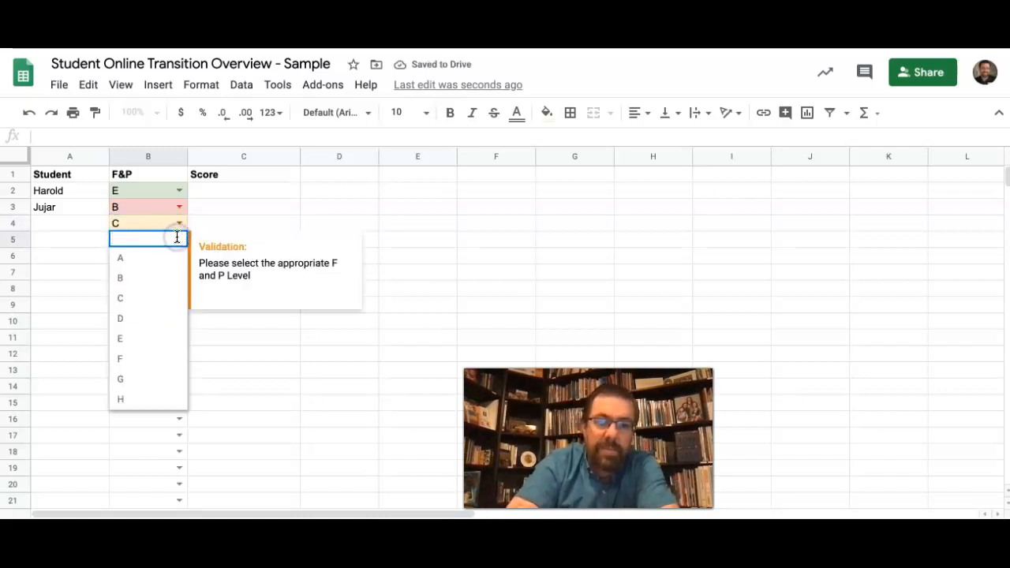
left_click(129, 318)
left_click(297, 378)
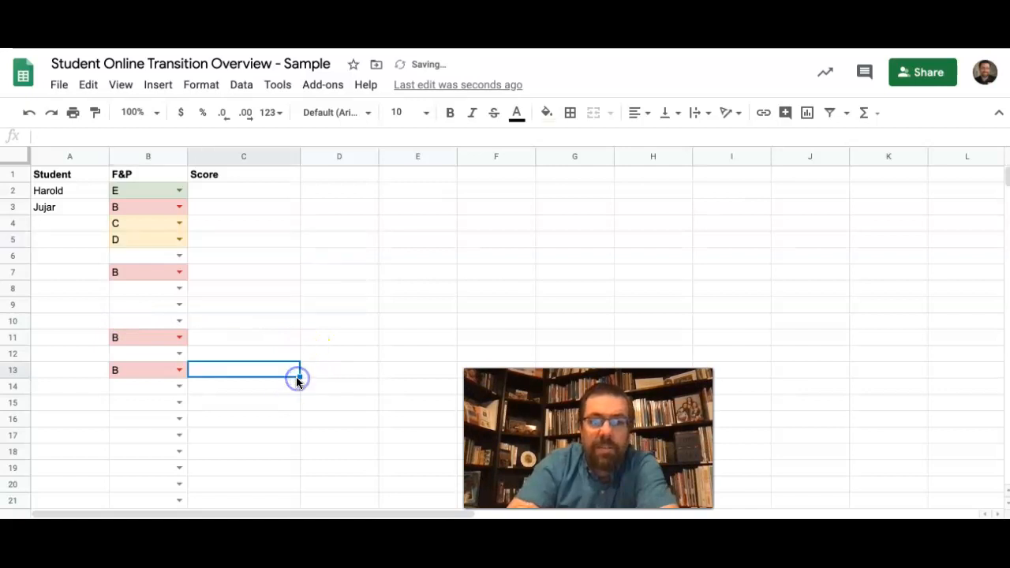